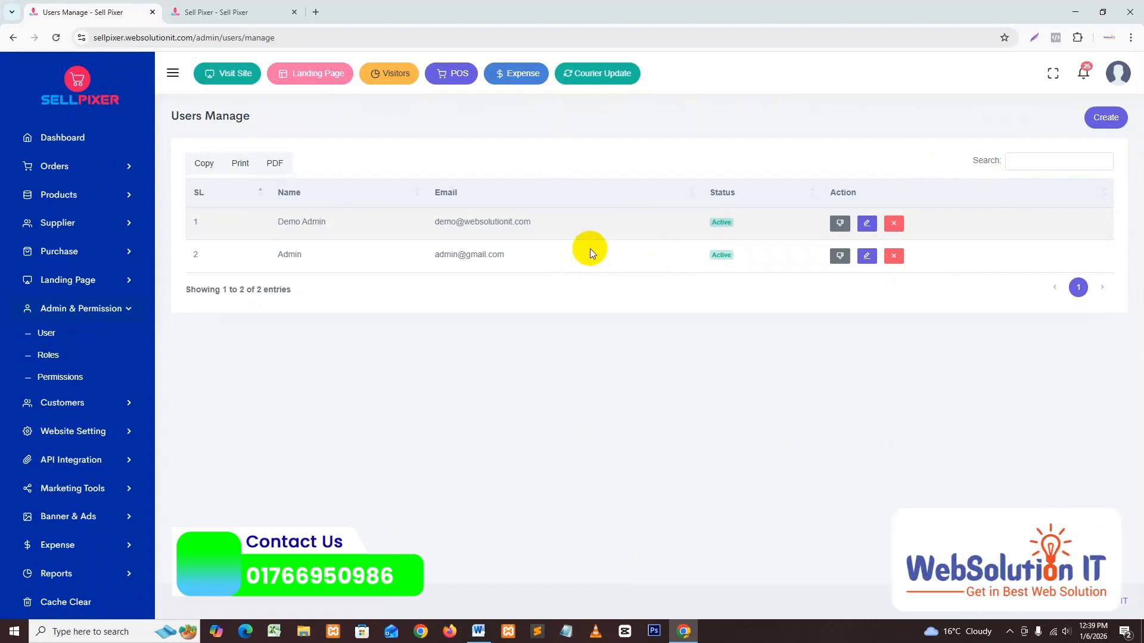
Step: Open the Users Create form and review the Admin, Editor and Modarator roles without choosing one
click(1106, 118)
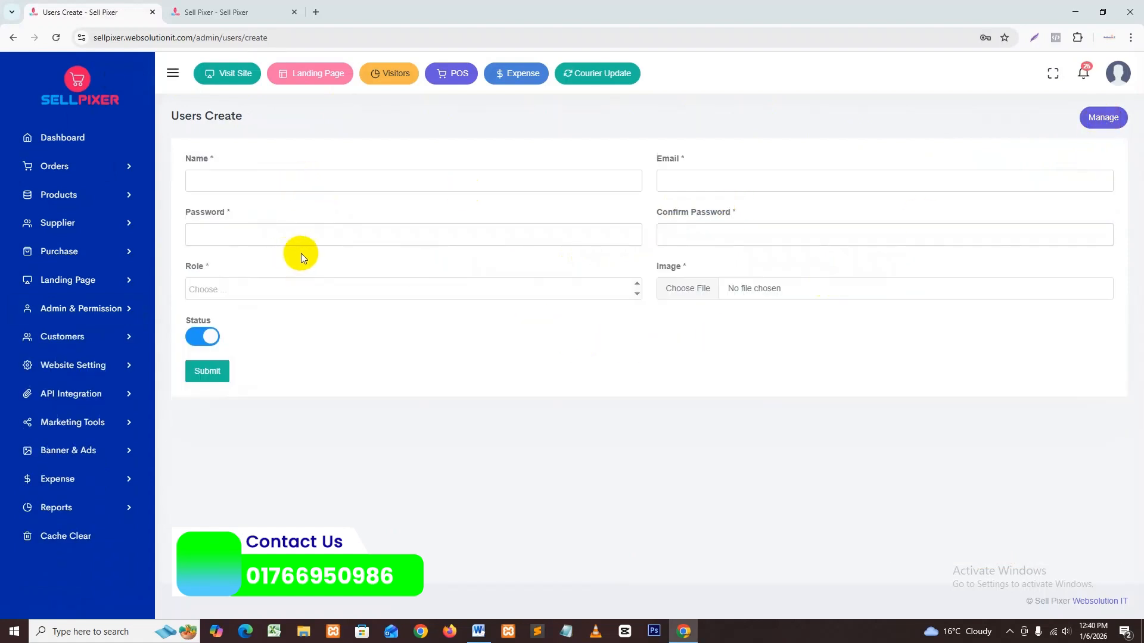
click(321, 292)
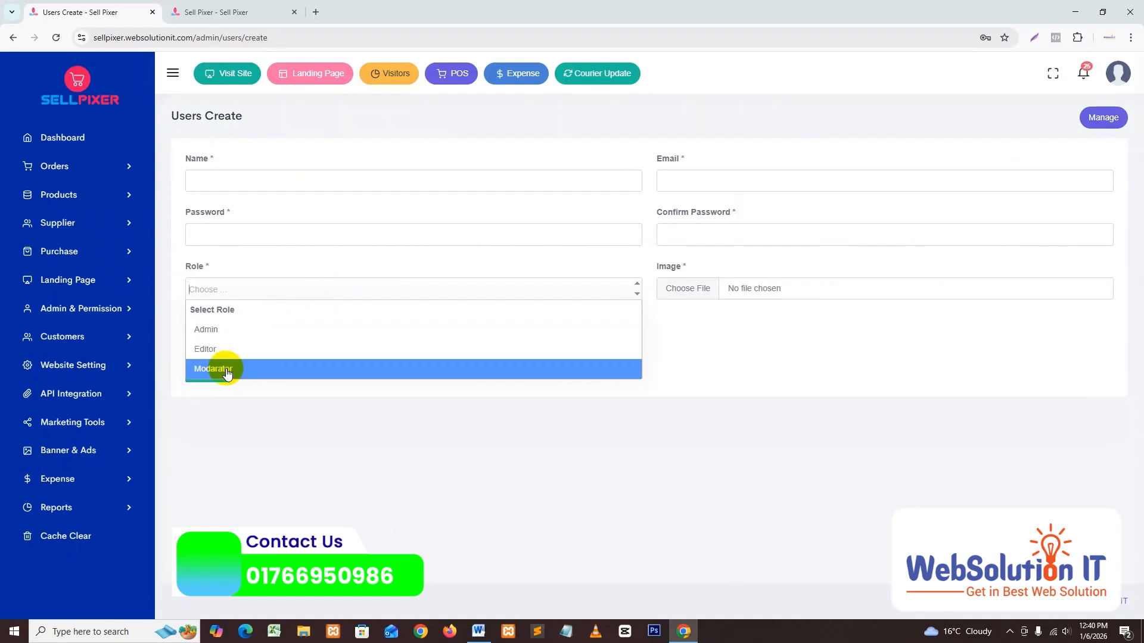
click(579, 491)
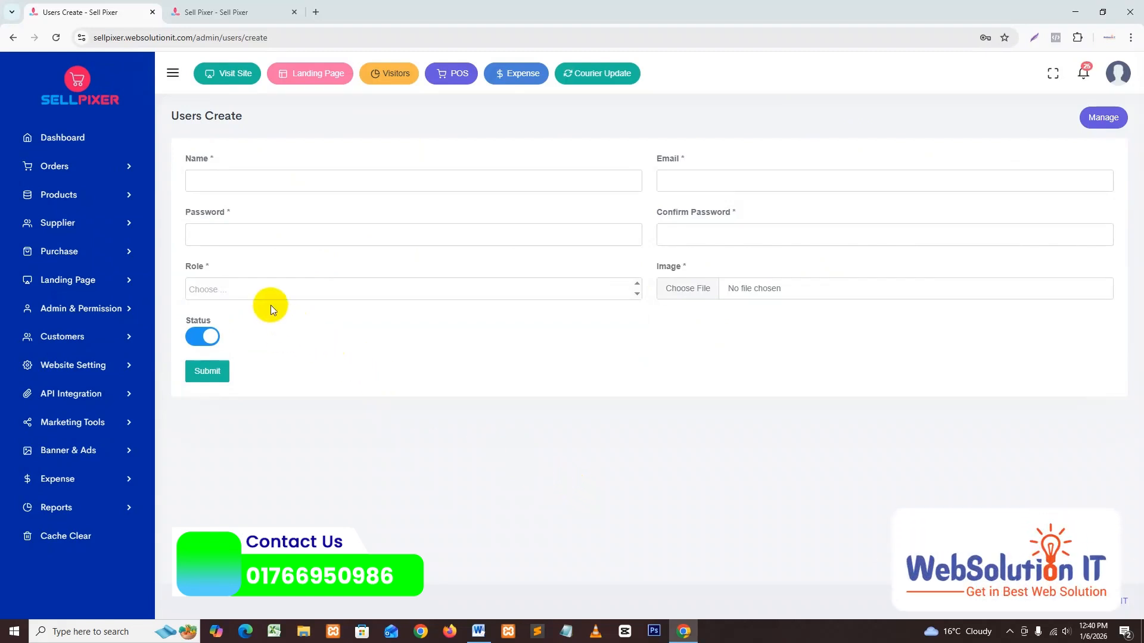
Step: Open the Modarator role's edit page from Admin & Permission > Roles and find its product permissions
click(90, 309)
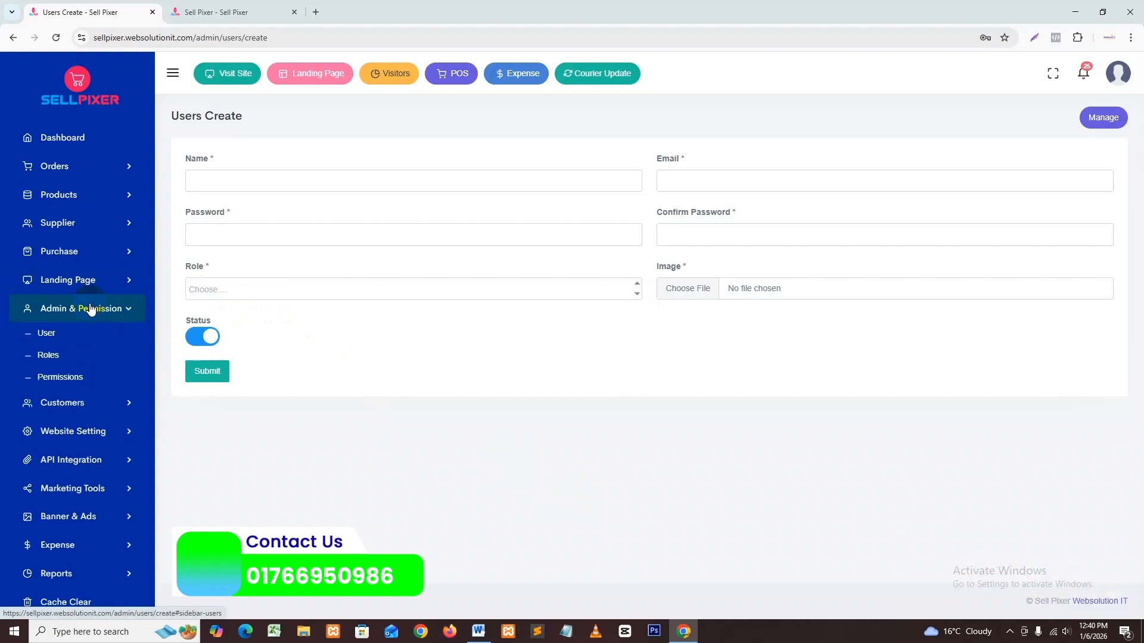
click(55, 361)
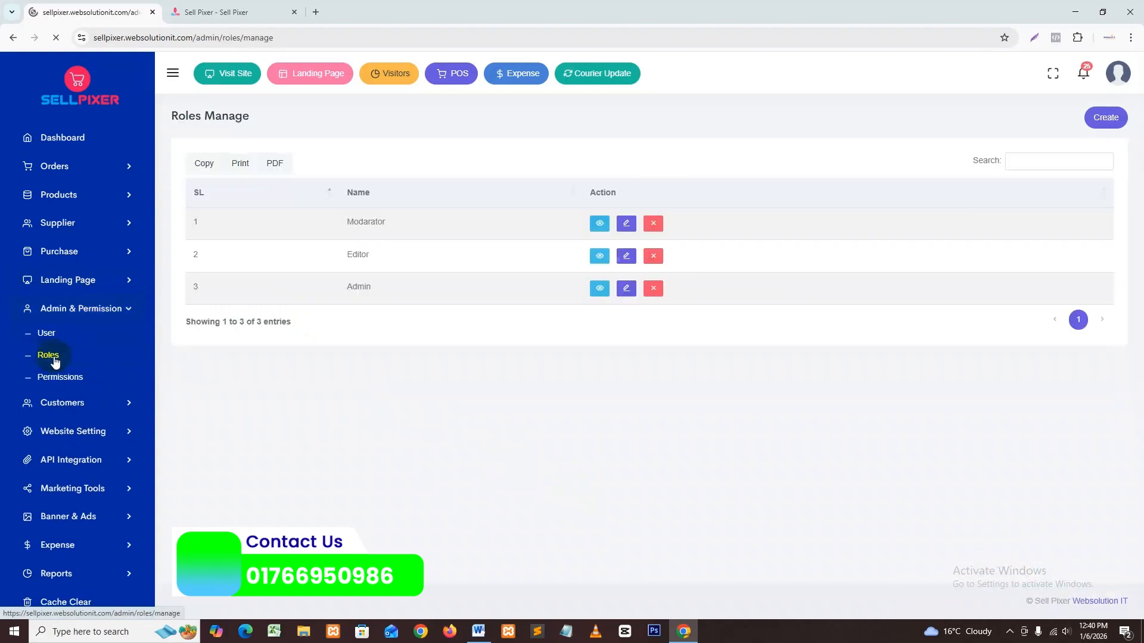
click(627, 225)
scroll(217, 248, down, 5)
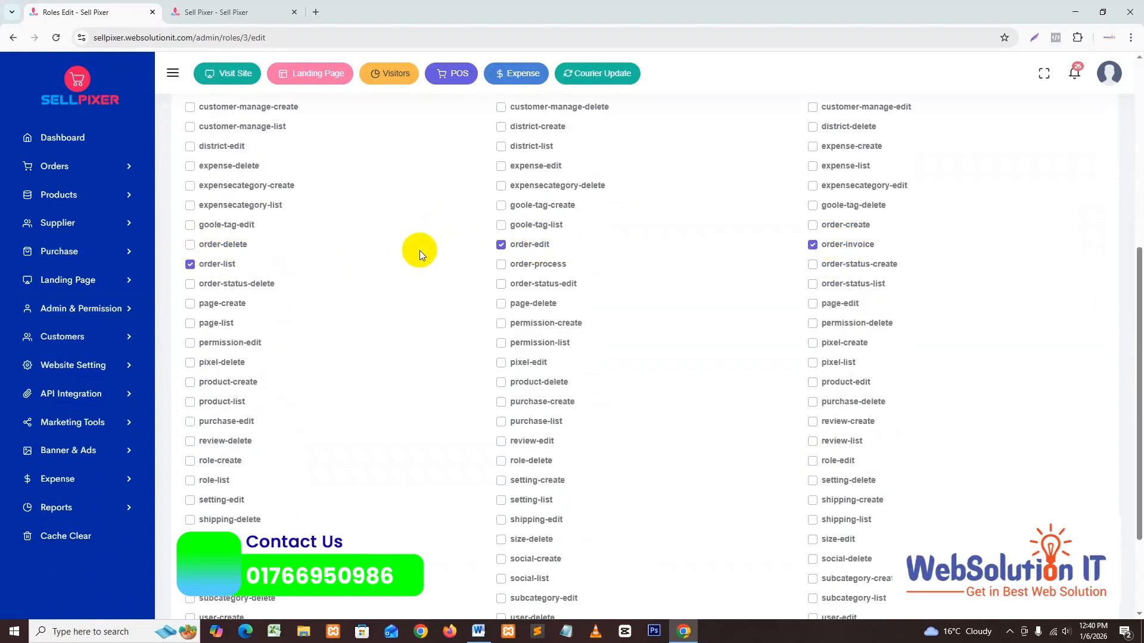
scroll(420, 251, down, 2)
scroll(415, 268, up, 2)
scroll(414, 269, up, 5)
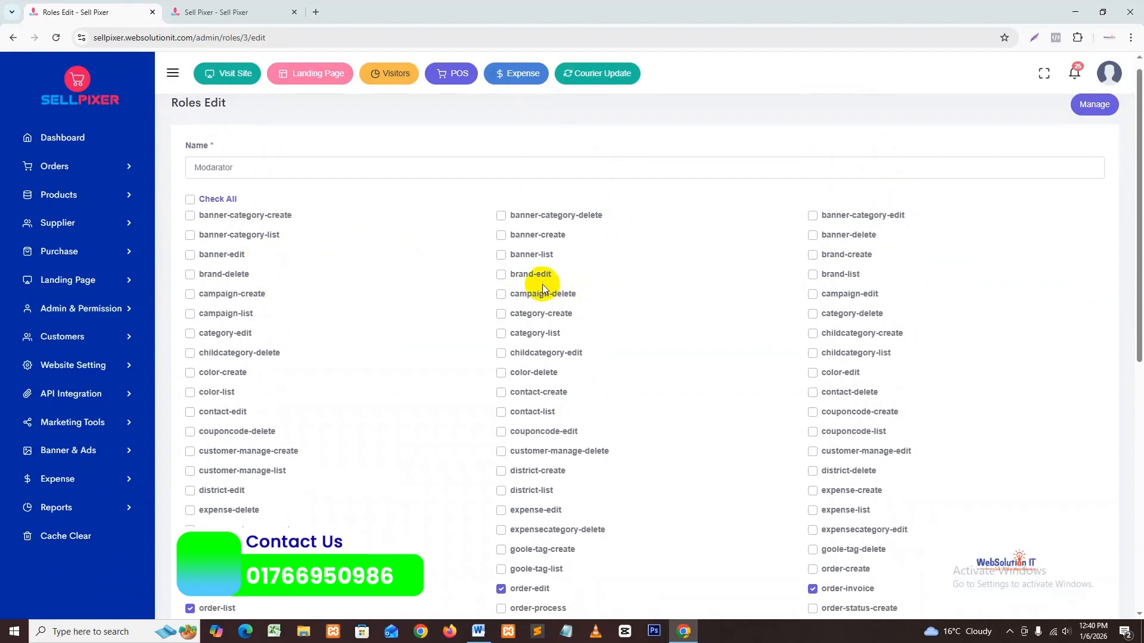
scroll(542, 284, down, 5)
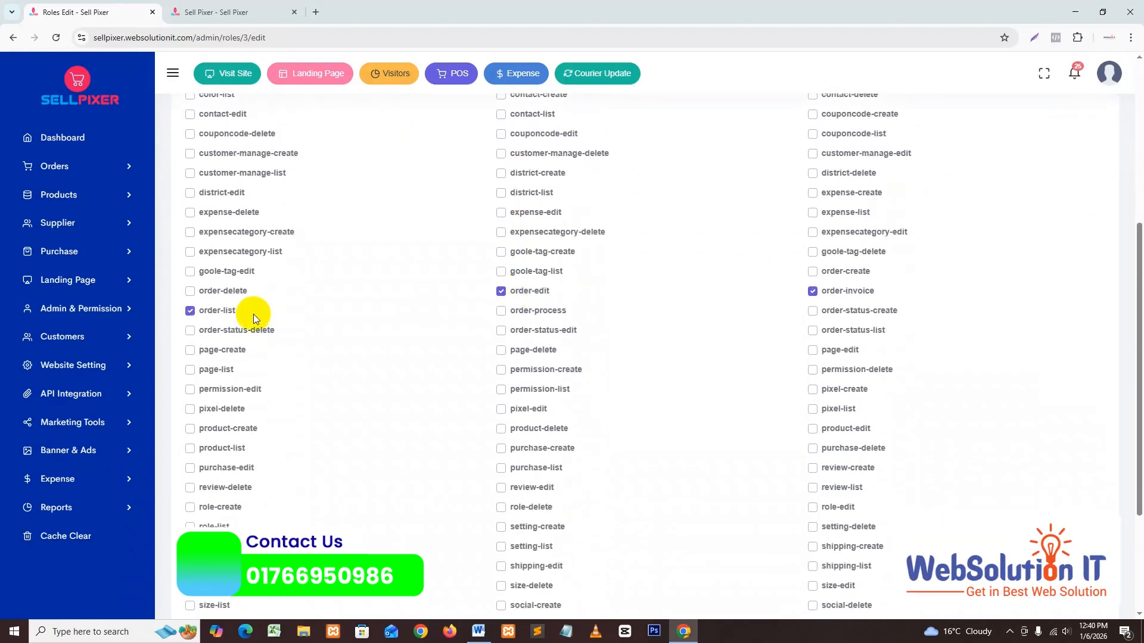
Step: Tick product-create, product-delete, product-edit and product-list for Modarator
click(216, 430)
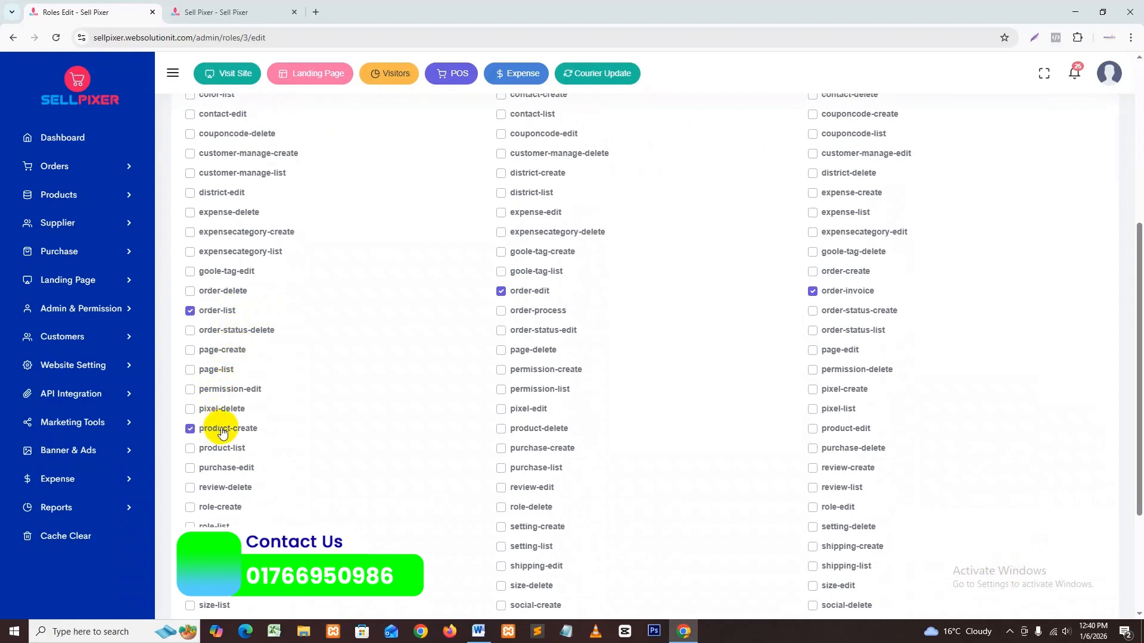
click(547, 429)
click(839, 430)
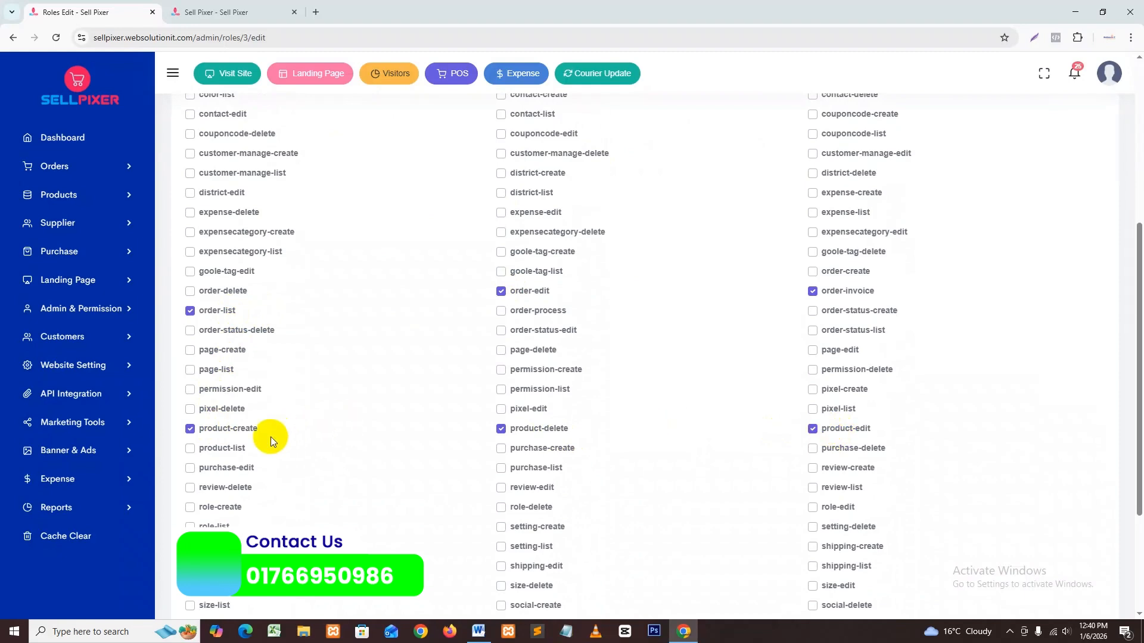
click(230, 448)
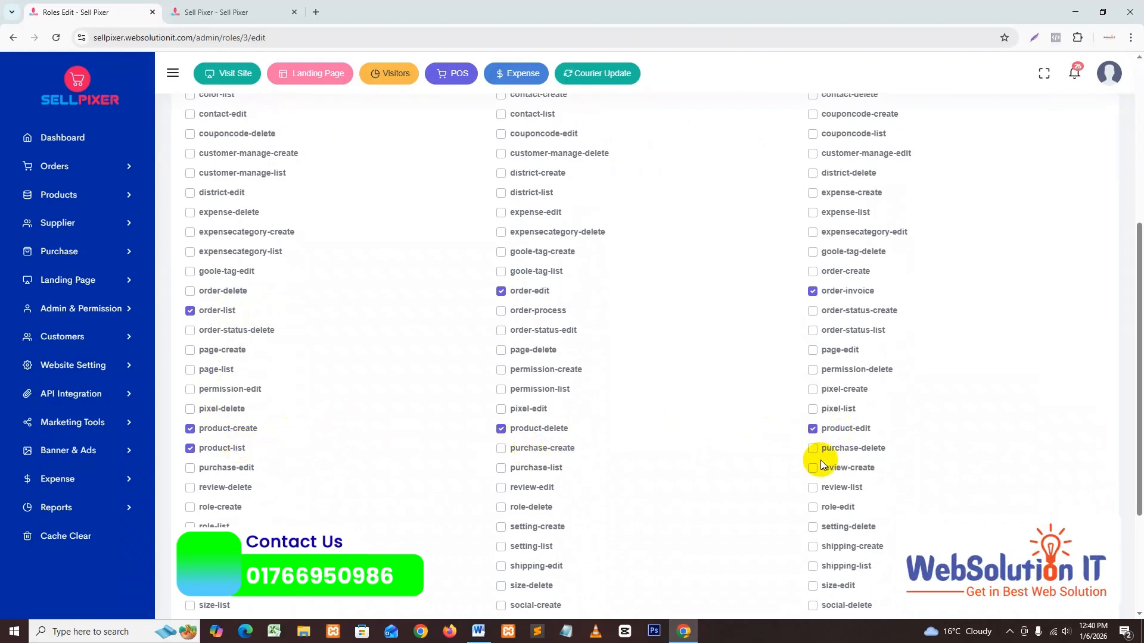
scroll(273, 492, down, 3)
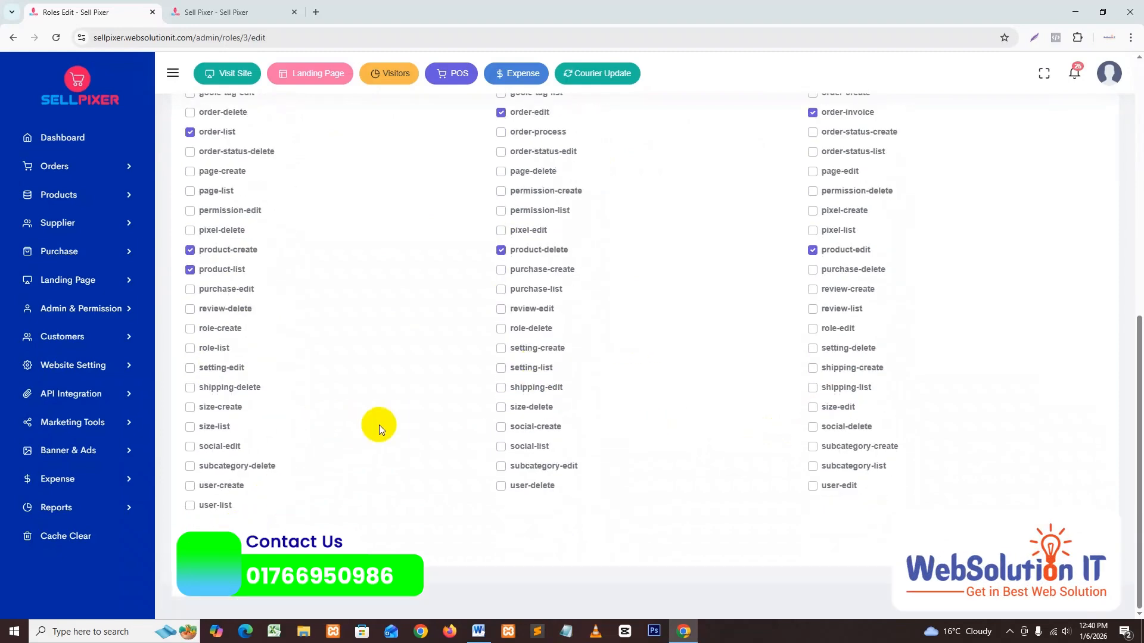
scroll(382, 417, up, 8)
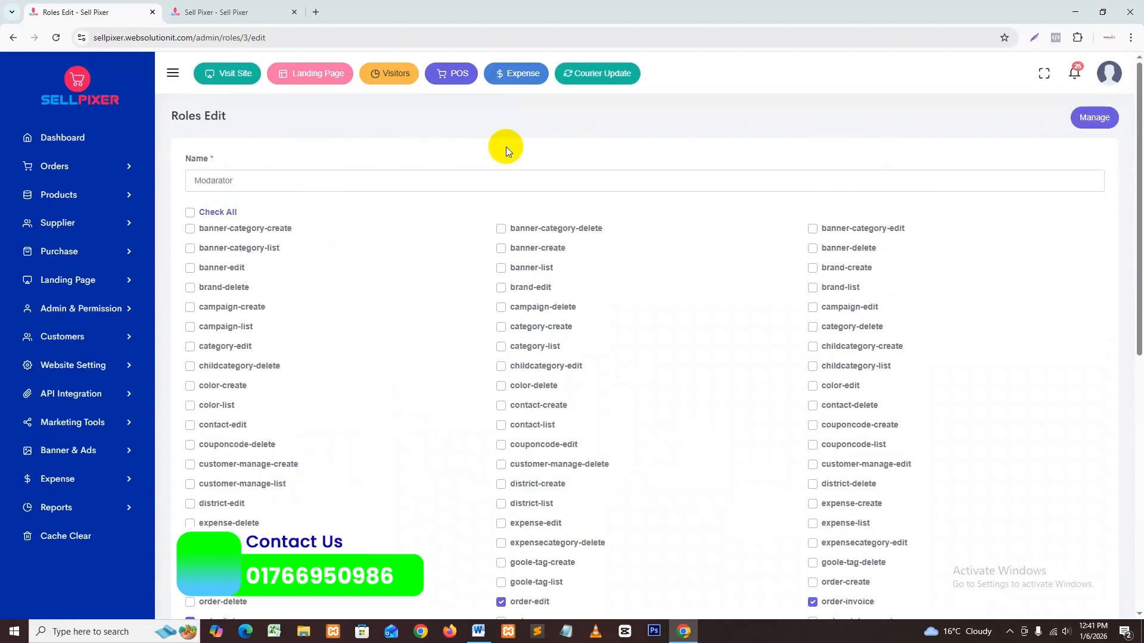
Step: Scroll through the full Permissions list, then return to the Roles list of Modarator, Editor and Admin
click(1099, 120)
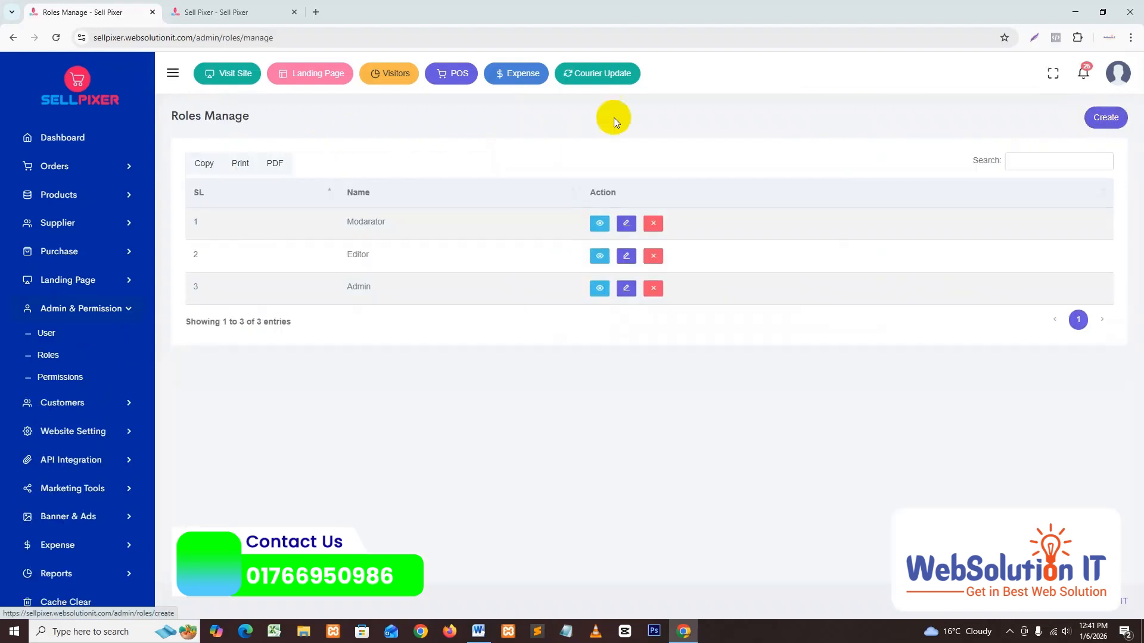
click(62, 377)
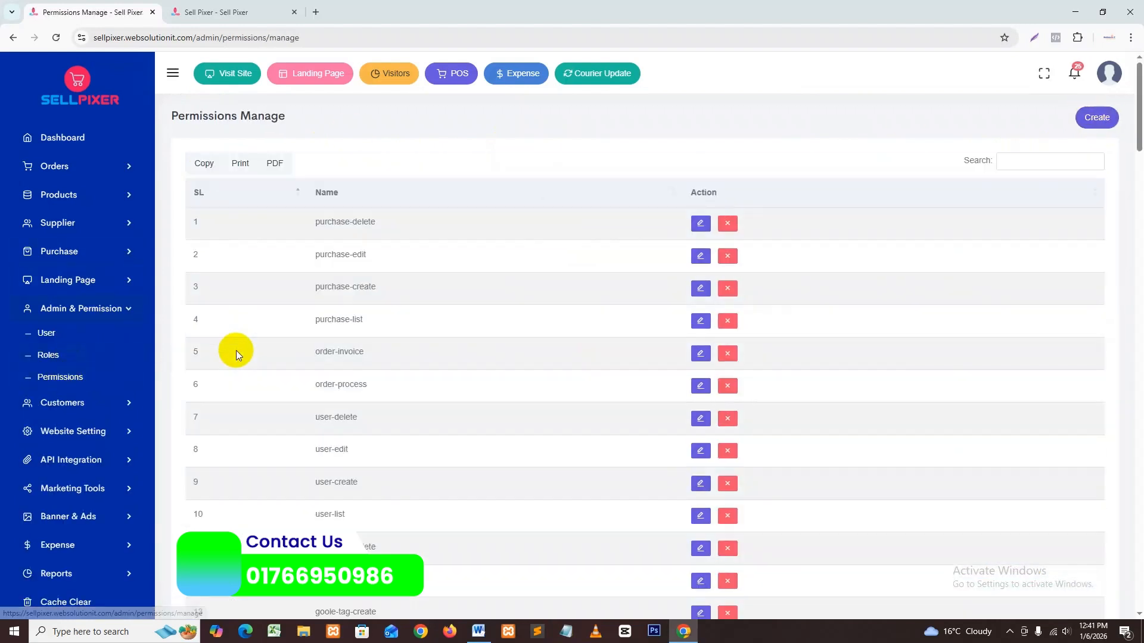
scroll(399, 292, down, 6)
scroll(374, 335, down, 15)
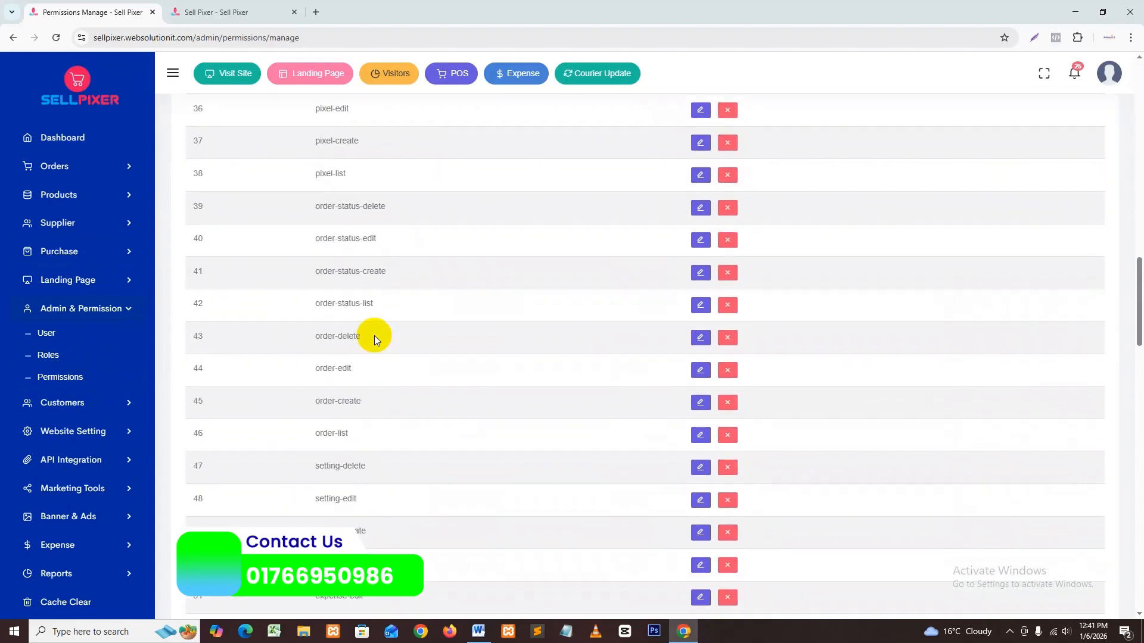
scroll(352, 347, down, 5)
scroll(355, 347, down, 20)
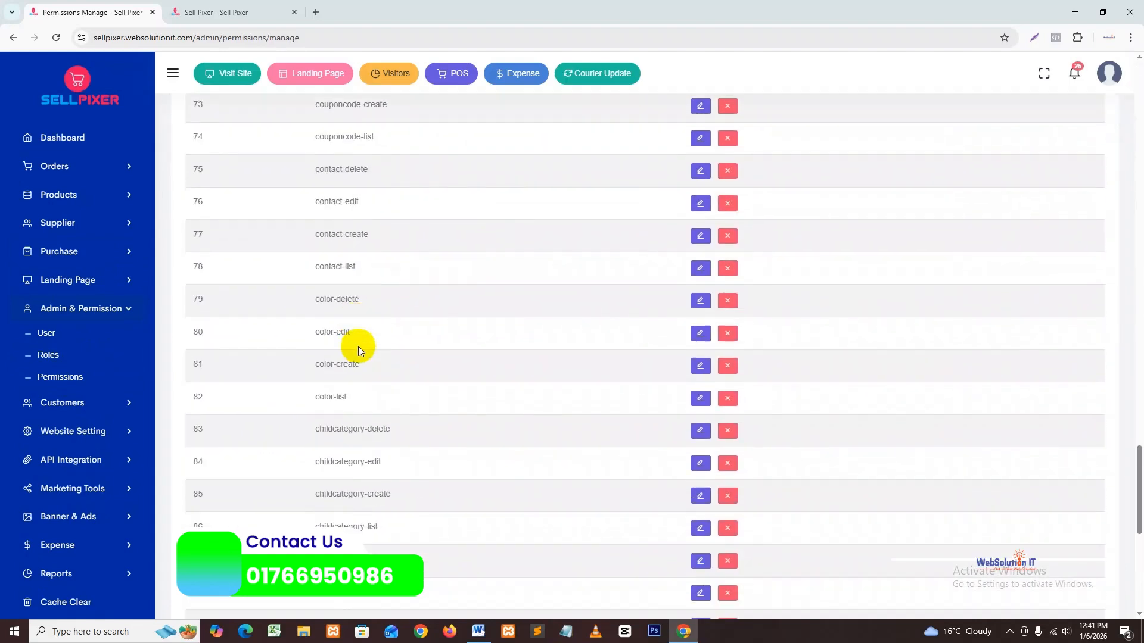
scroll(358, 348, up, 20)
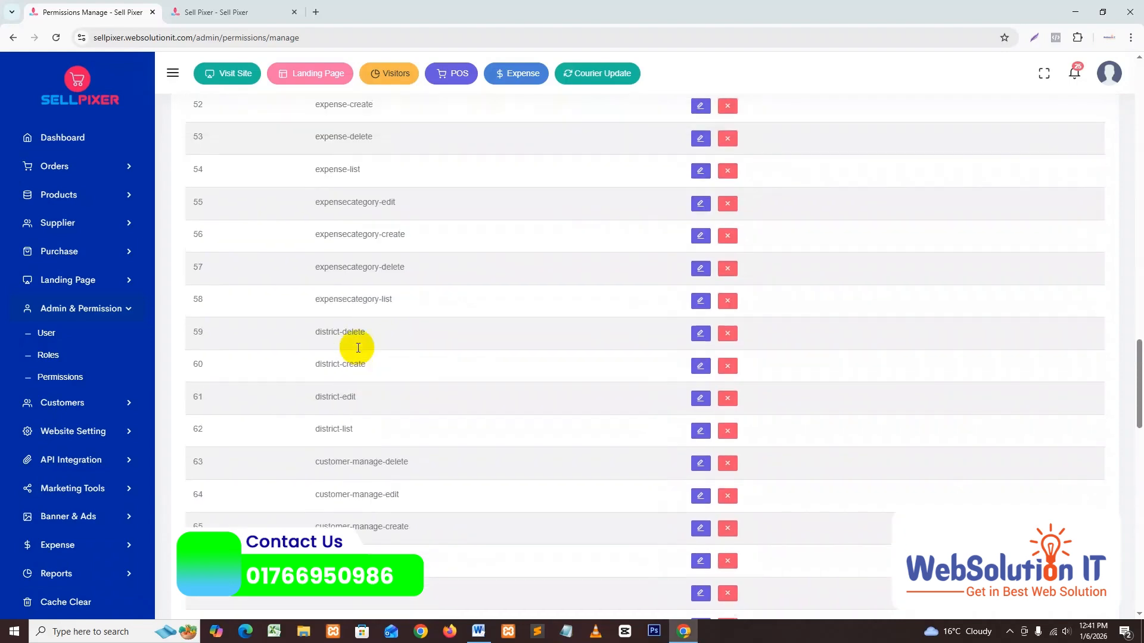
scroll(358, 348, up, 15)
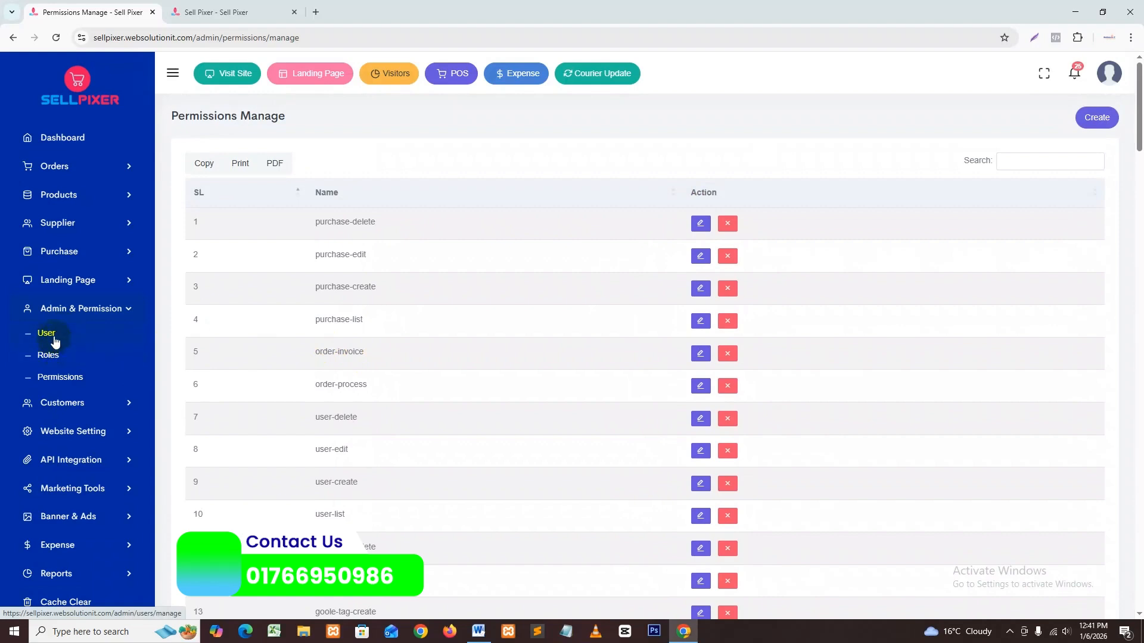
click(52, 355)
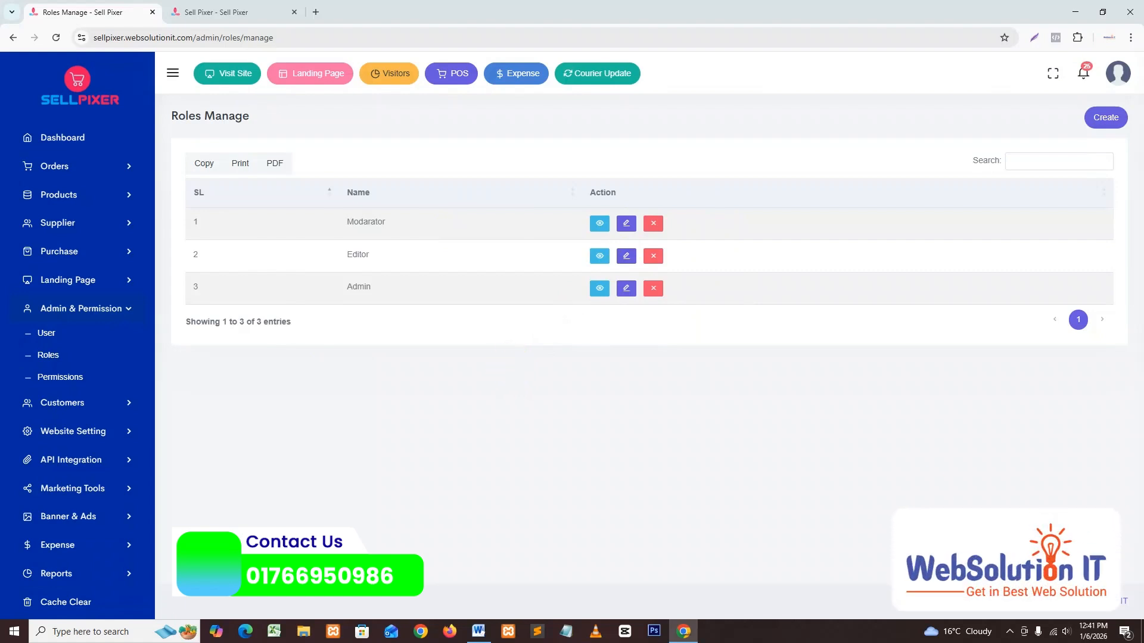
Step: Name a new role Salesman and tick order-create, order-delete, order-edit, order-invoice and order-list
click(1104, 117)
click(325, 180)
text(Salesman)
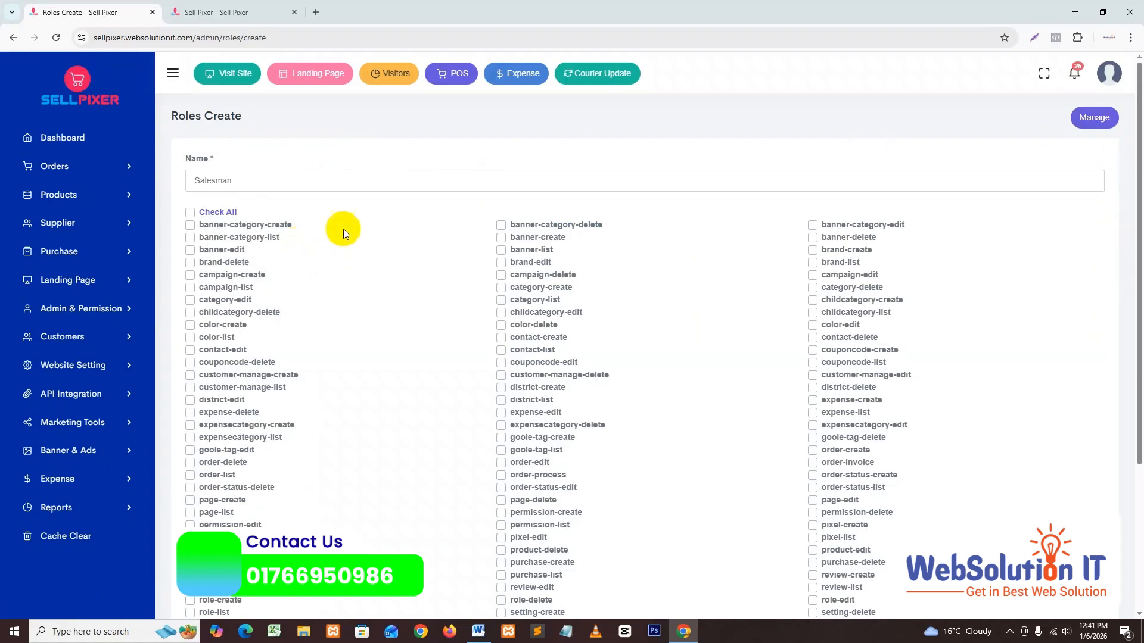
scroll(343, 204, down, 3)
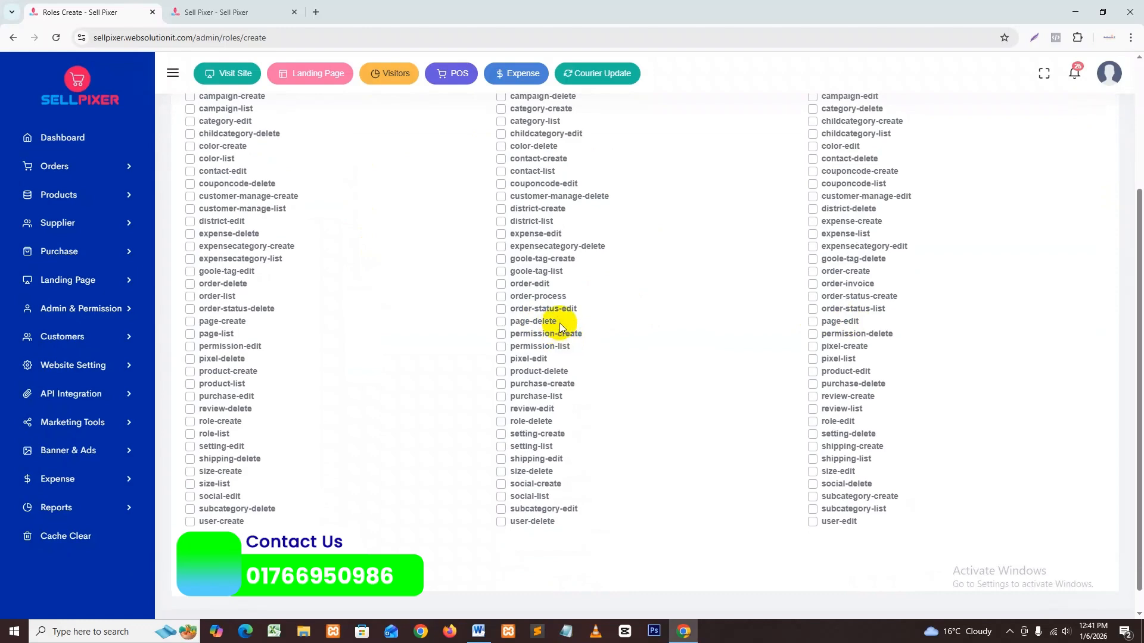
click(203, 283)
scroll(208, 262, up, 3)
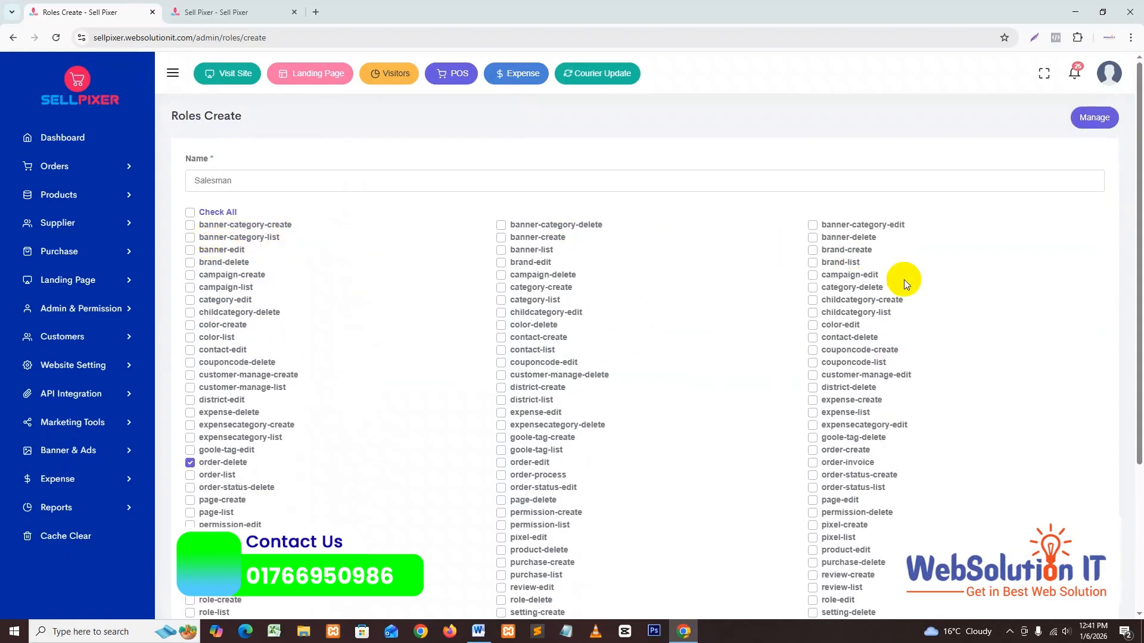
scroll(833, 457, down, 3)
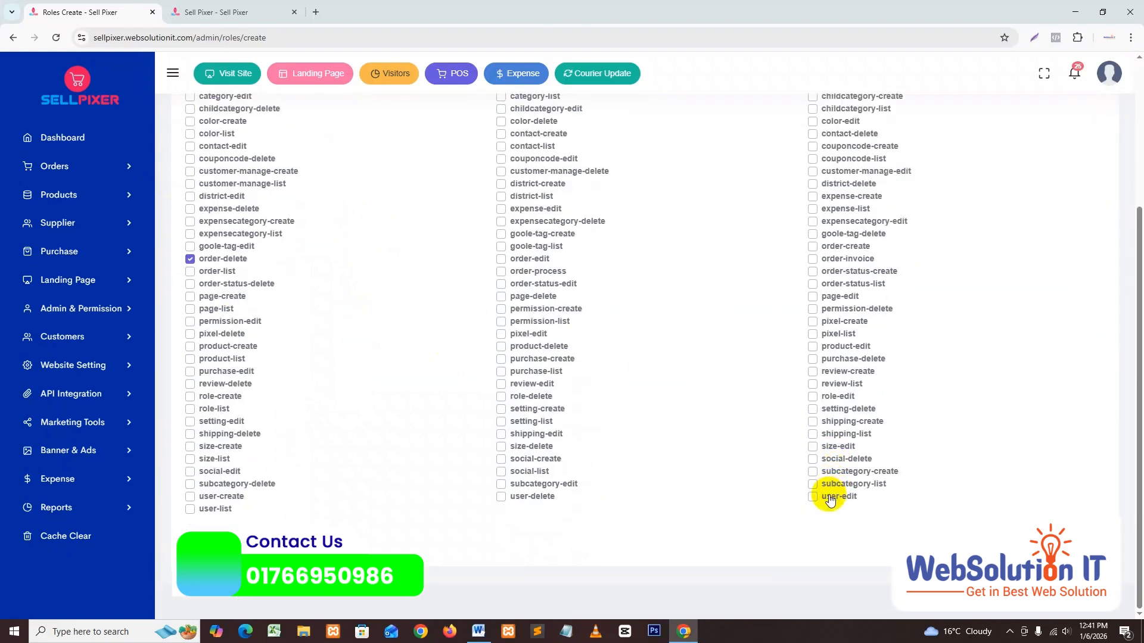
scroll(286, 287, up, 3)
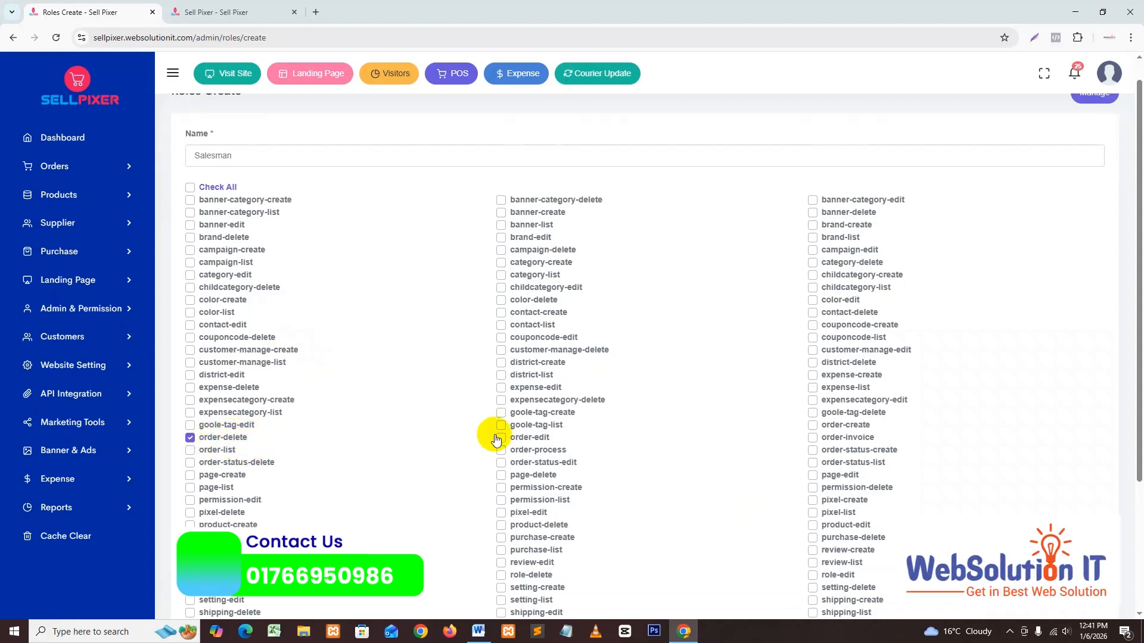
click(530, 439)
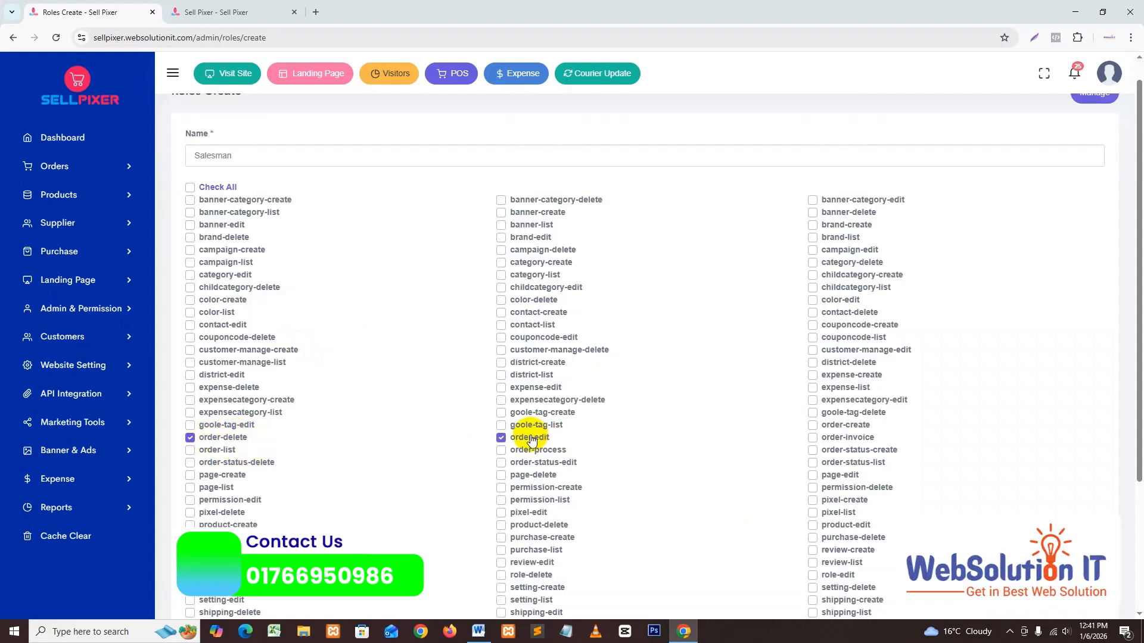
click(840, 425)
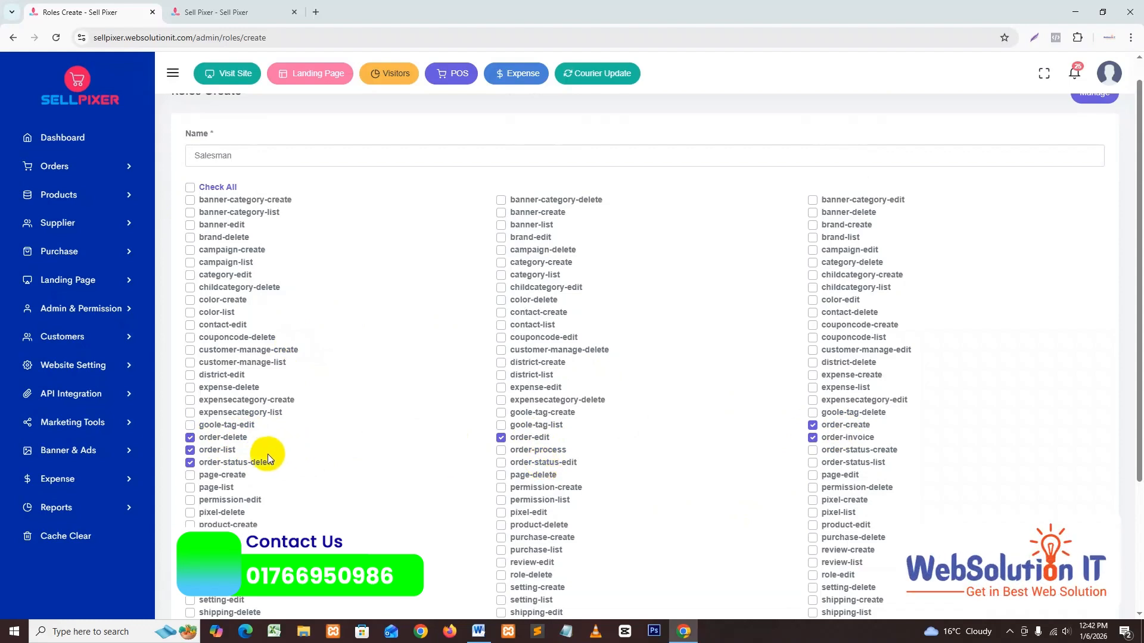
scroll(308, 429, down, 2)
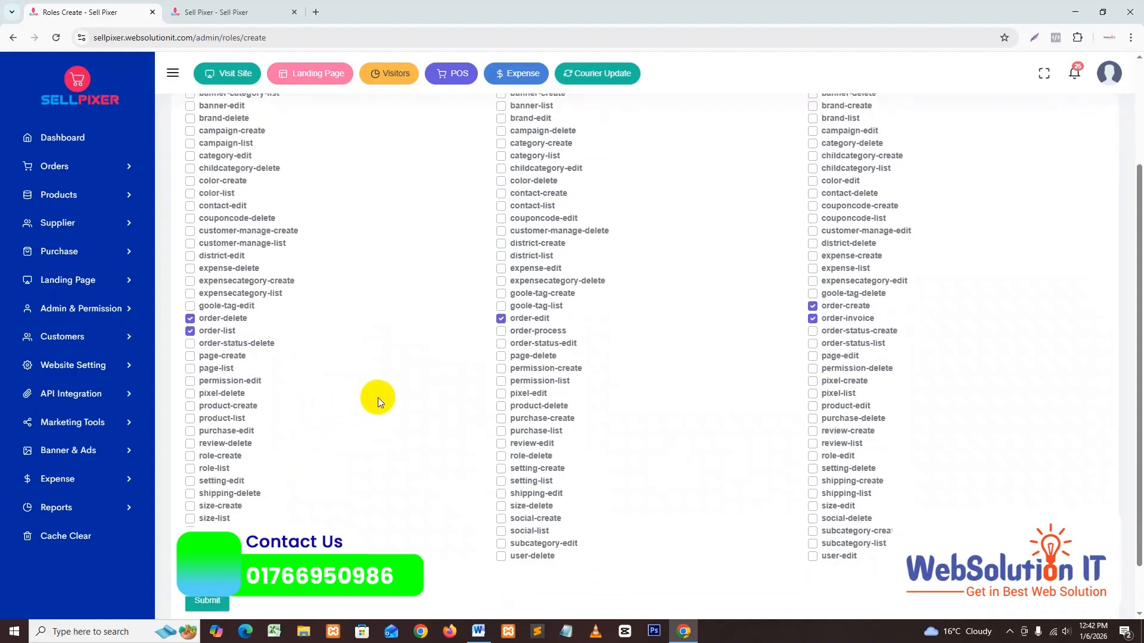
scroll(351, 451, down, 1)
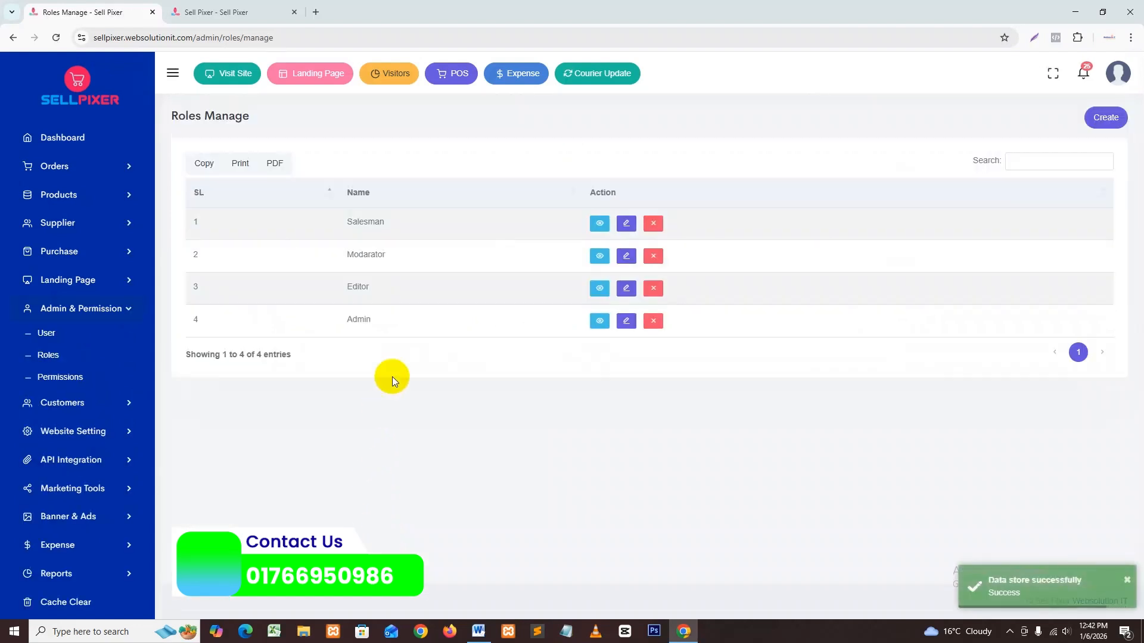
Step: Review the saved Salesman role's permissions, including order-create, then return to the roles list
right_click(394, 374)
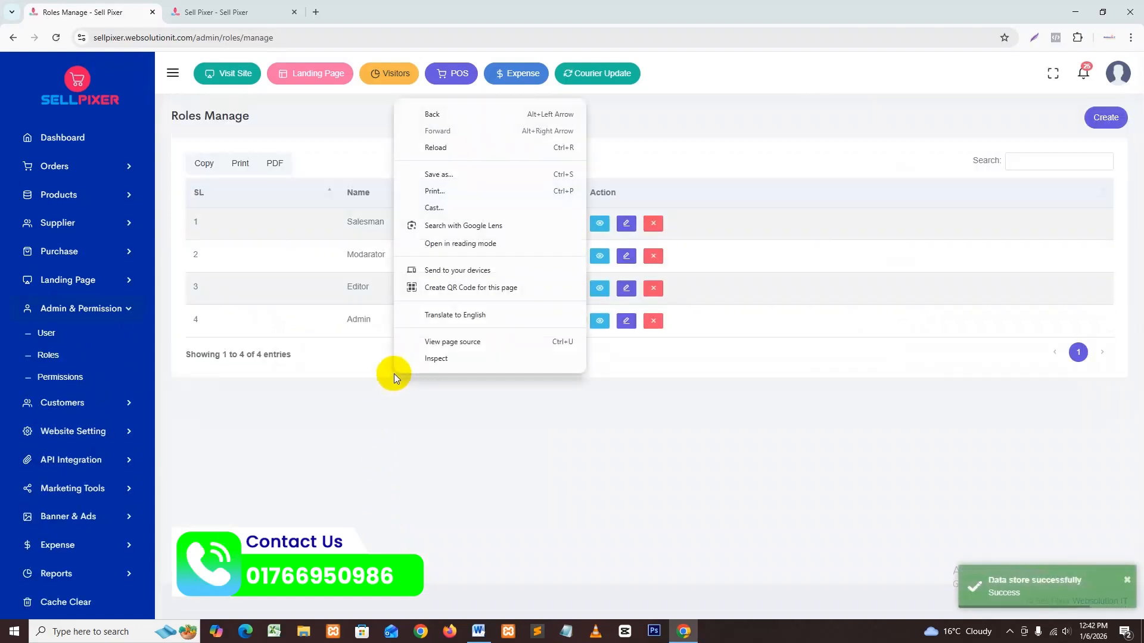
click(738, 121)
click(600, 223)
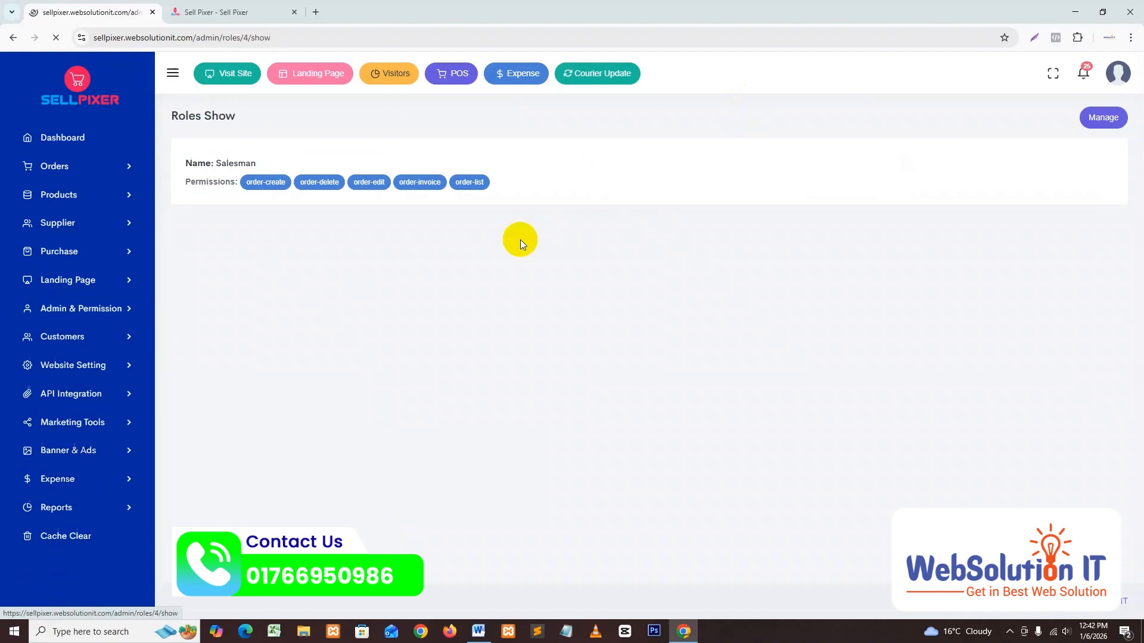
click(275, 186)
click(13, 38)
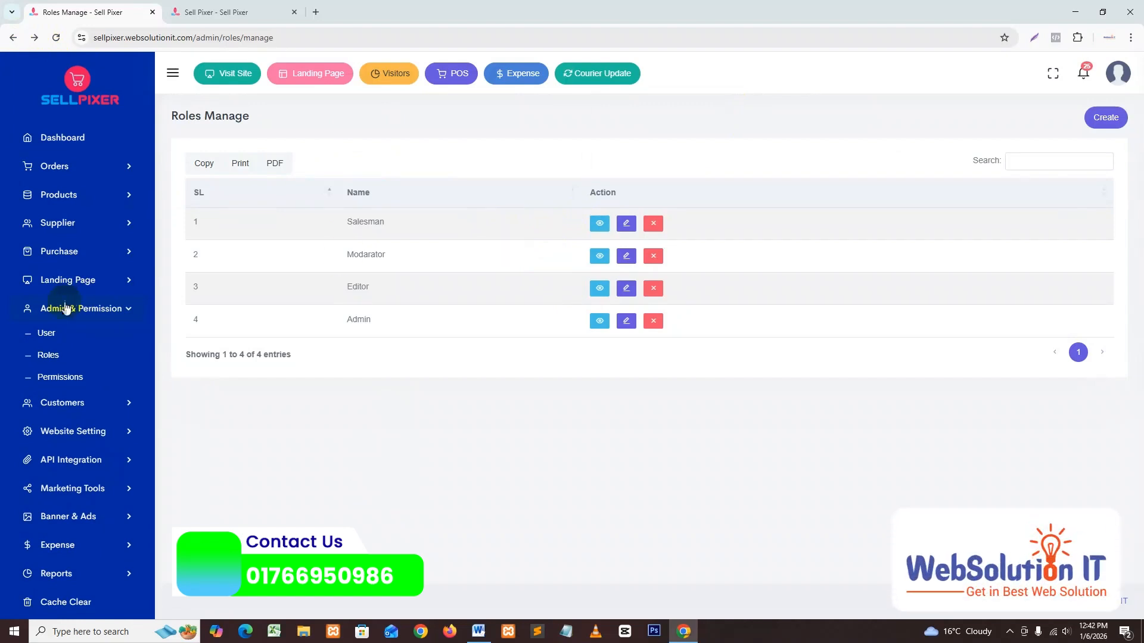
Step: Start a new user from Admin & Permission > User and enter the user's name
click(54, 335)
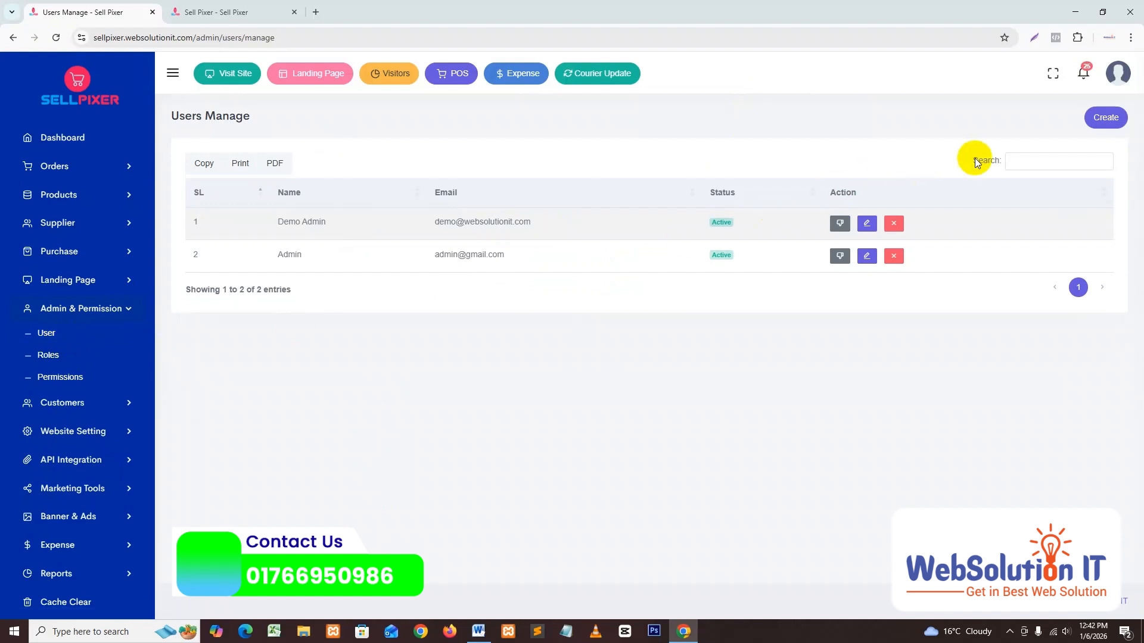
click(1103, 118)
click(317, 184)
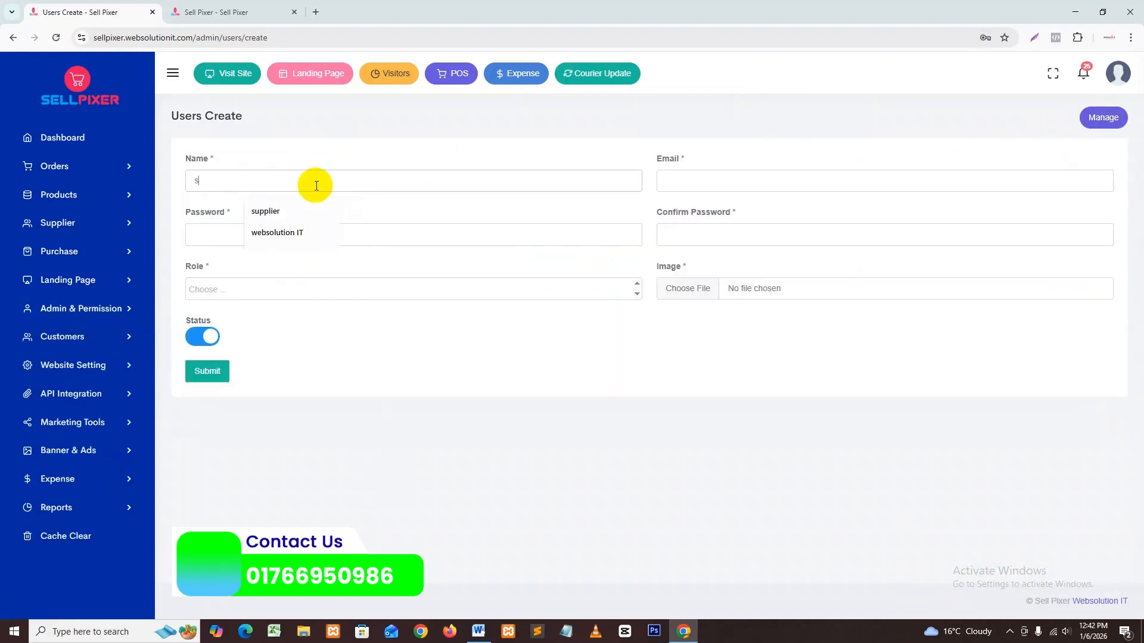
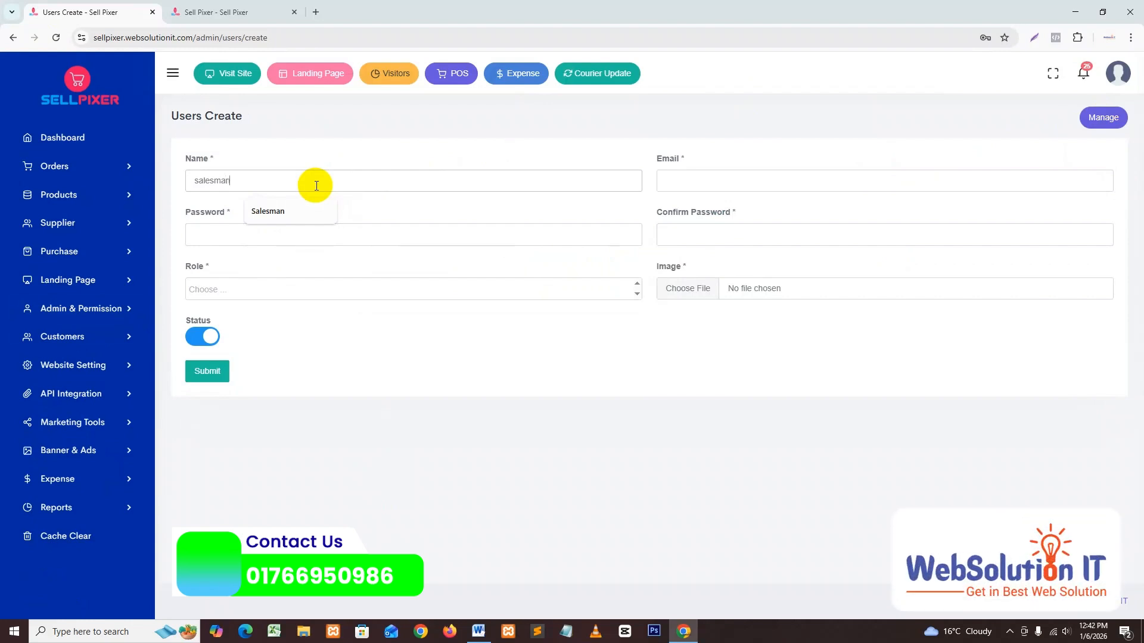
key(ctrl+a)
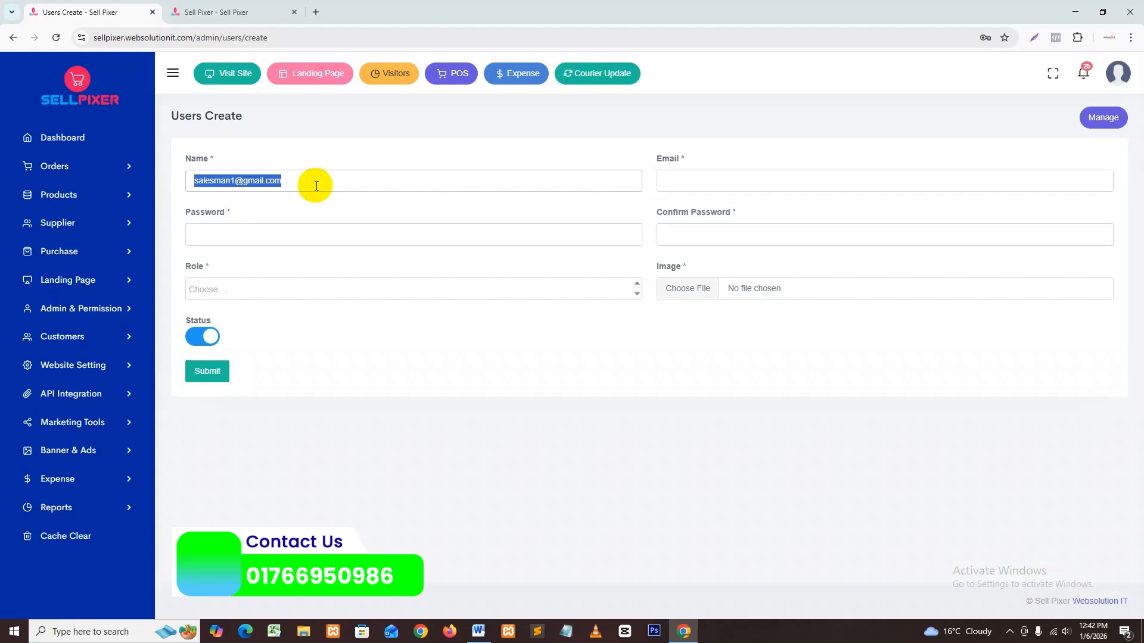
key(BackSpace)
text(Sale)
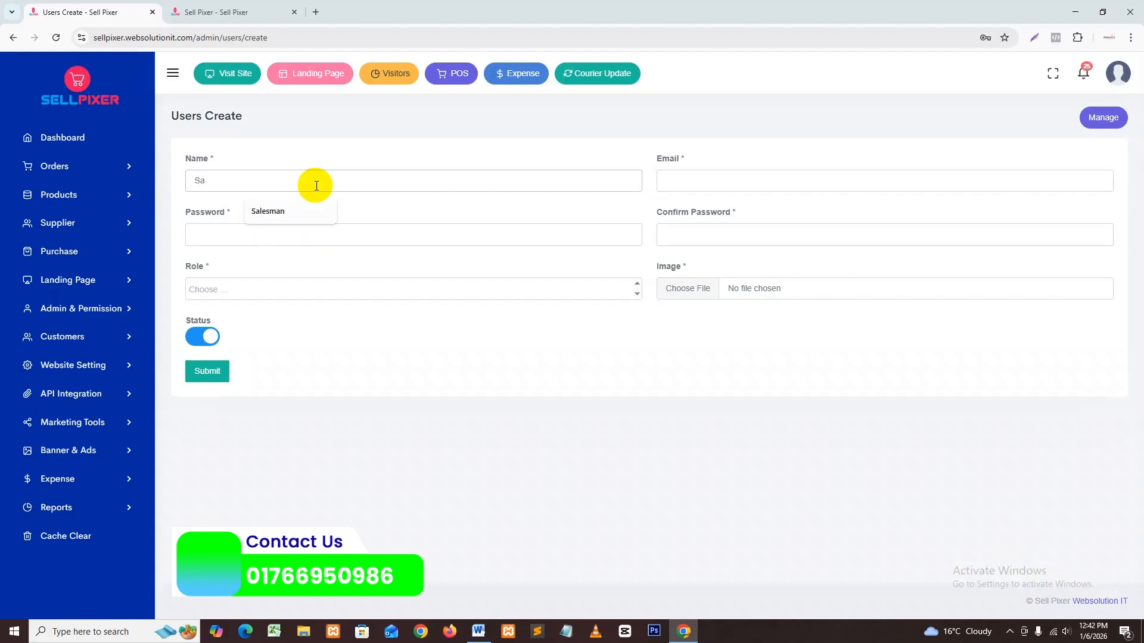
key(BackSpace)
key(BackSpace)
text(Ashik)
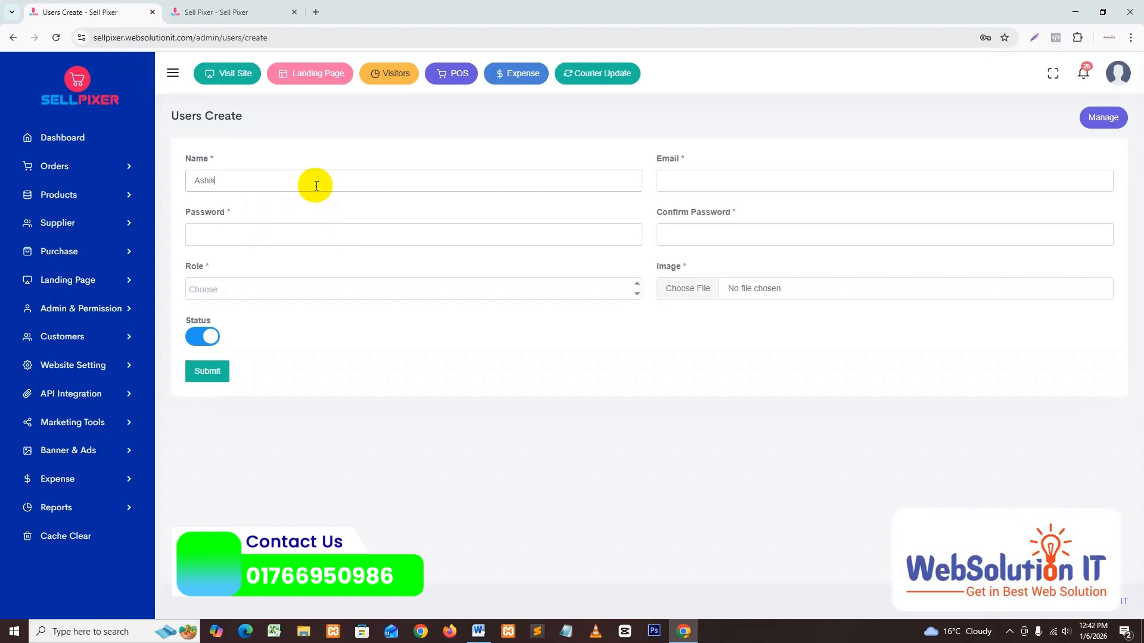
Step: Fill in the new user's e-mail, password and password confirmation
click(690, 177)
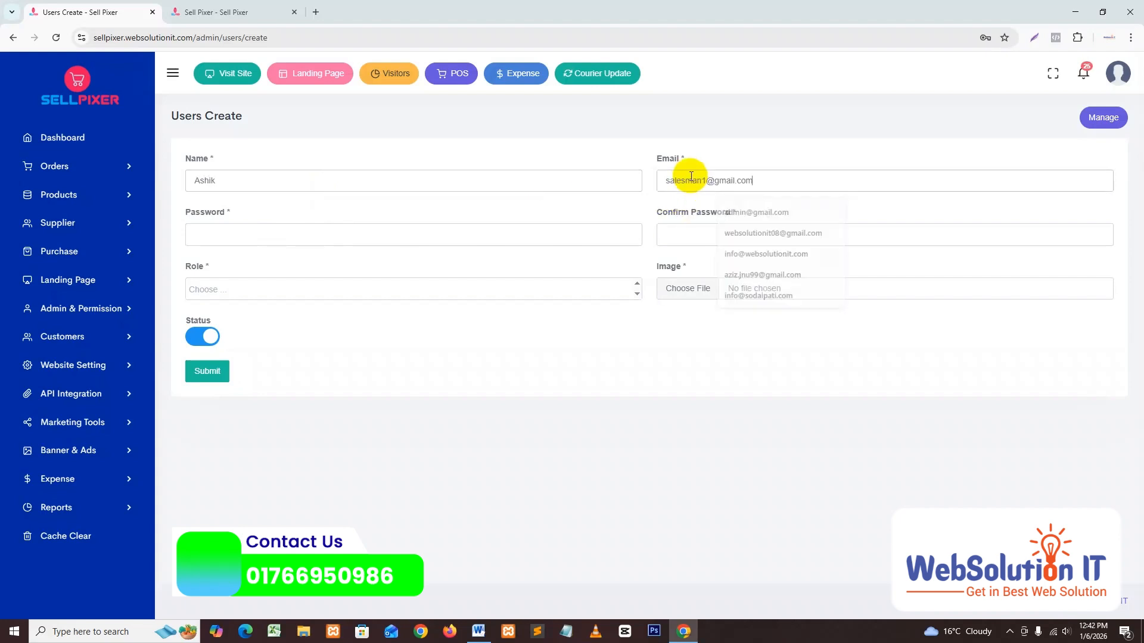
click(226, 233)
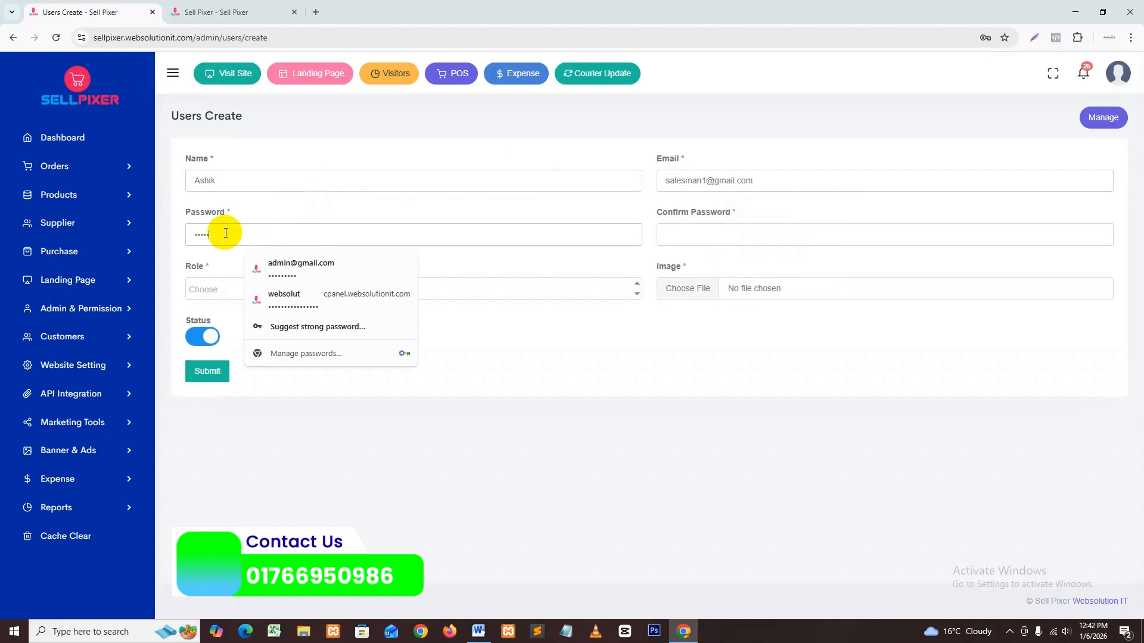
click(686, 232)
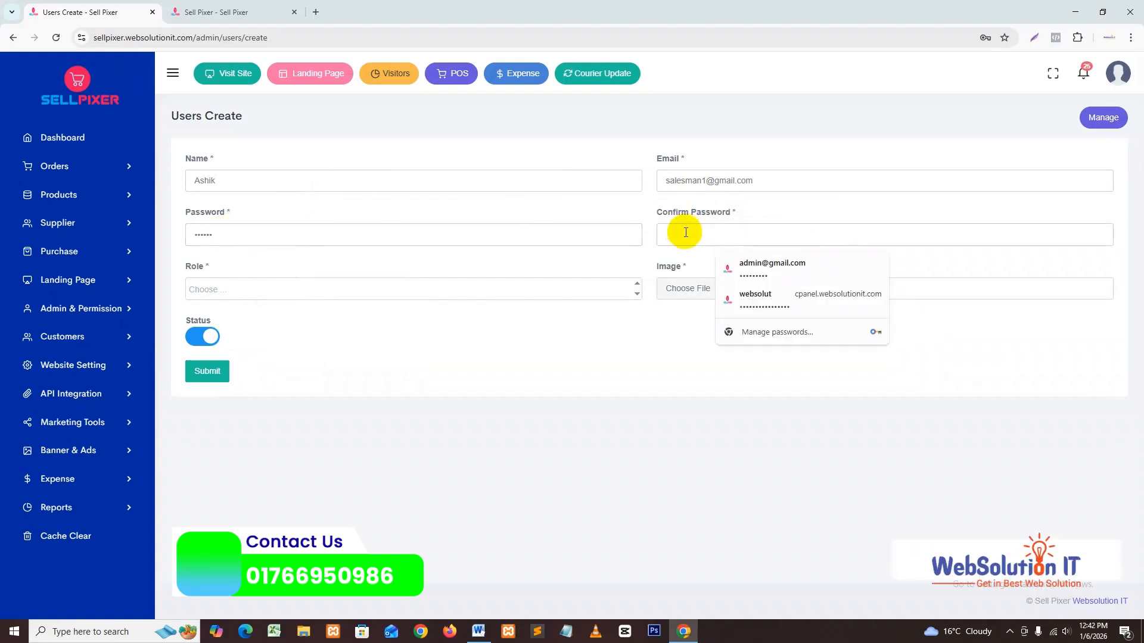
text(1)
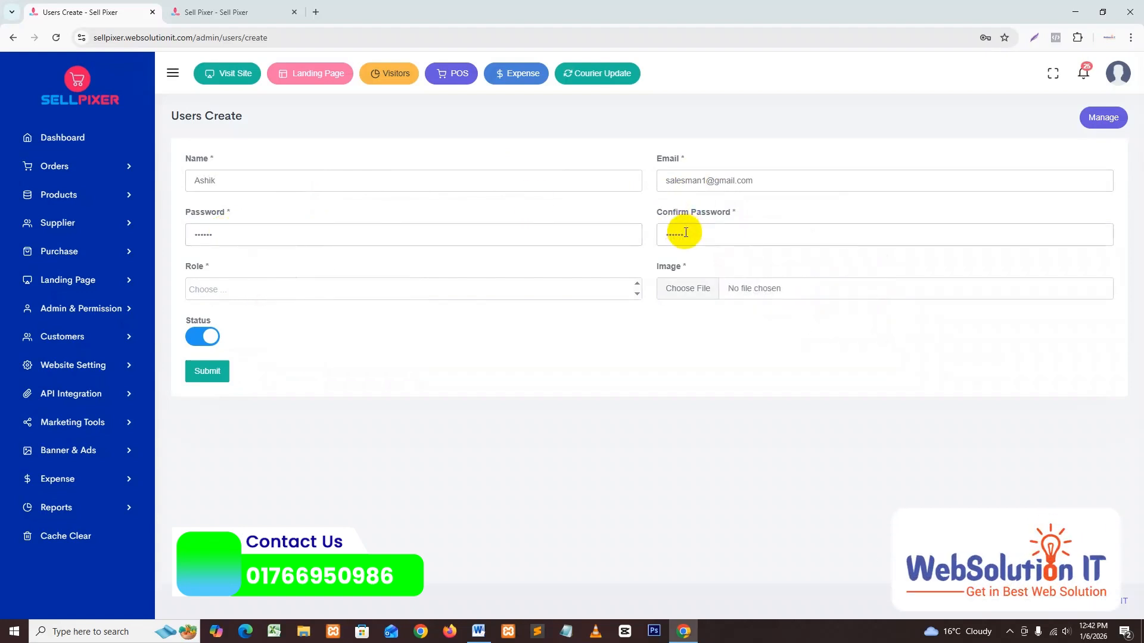
Step: Assign the Salesman role and attach the Sellpixar 1(22-12-25).png profile image
click(286, 287)
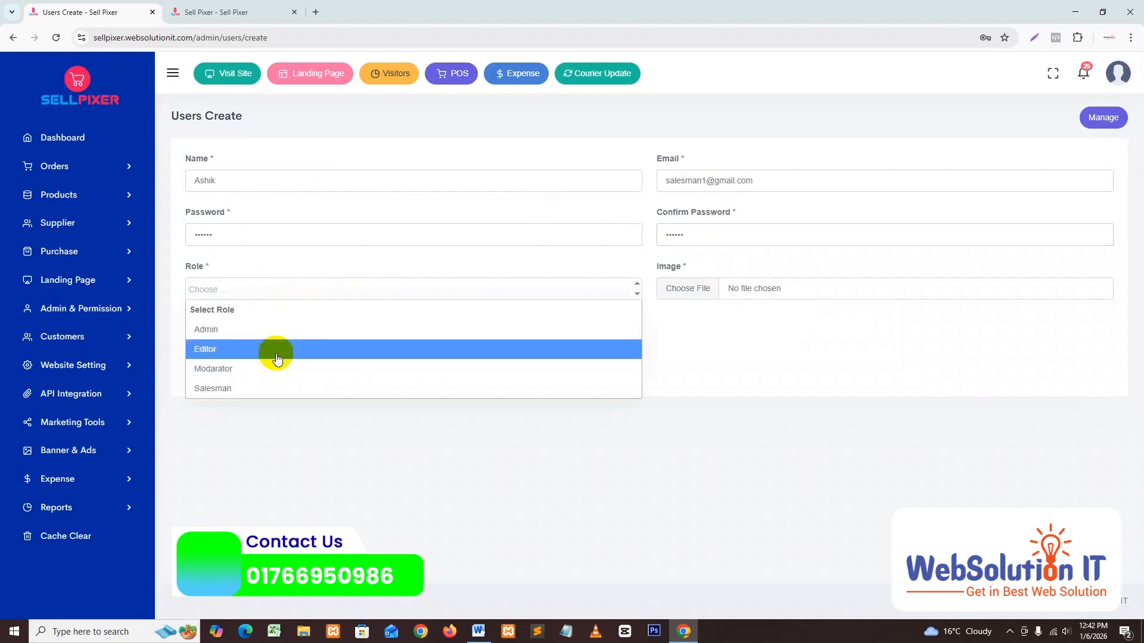
click(266, 390)
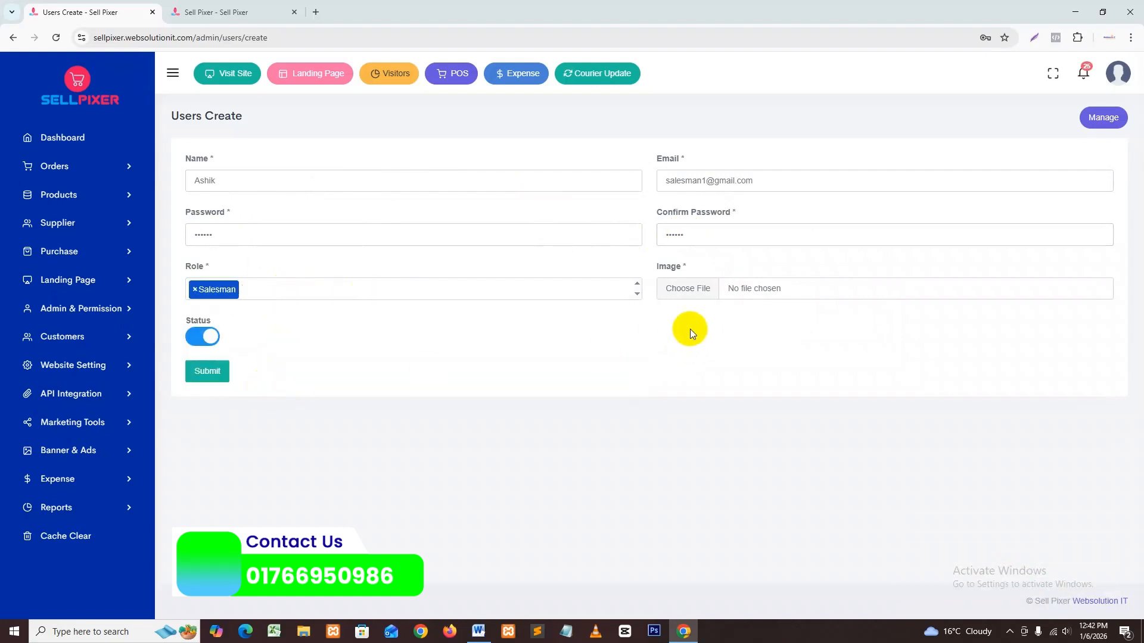
click(691, 292)
click(353, 156)
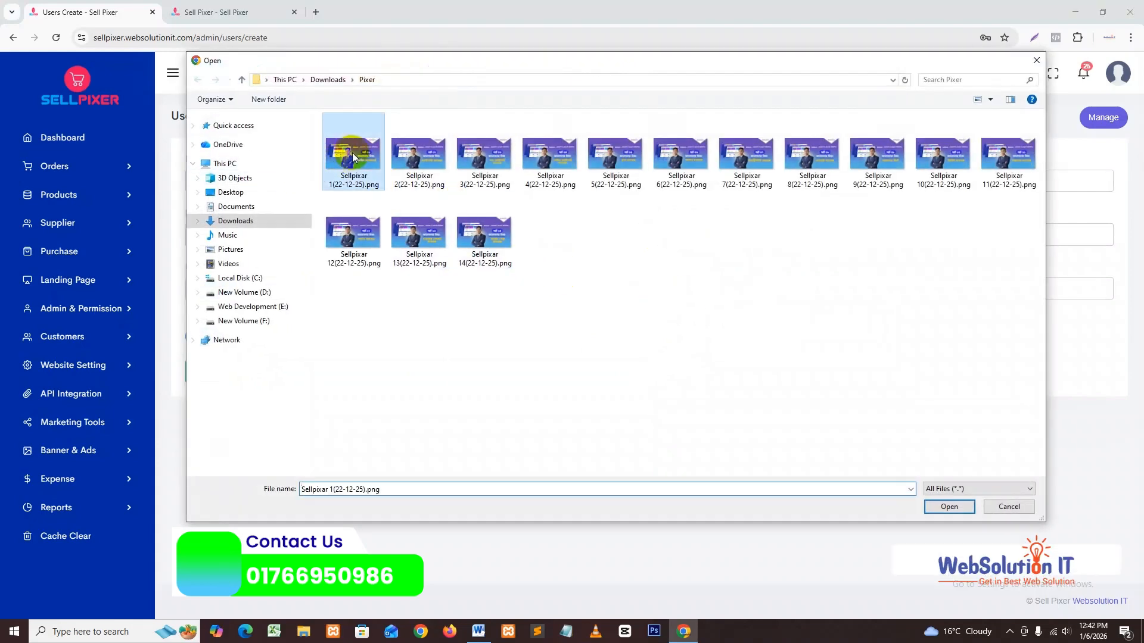
double_click(353, 156)
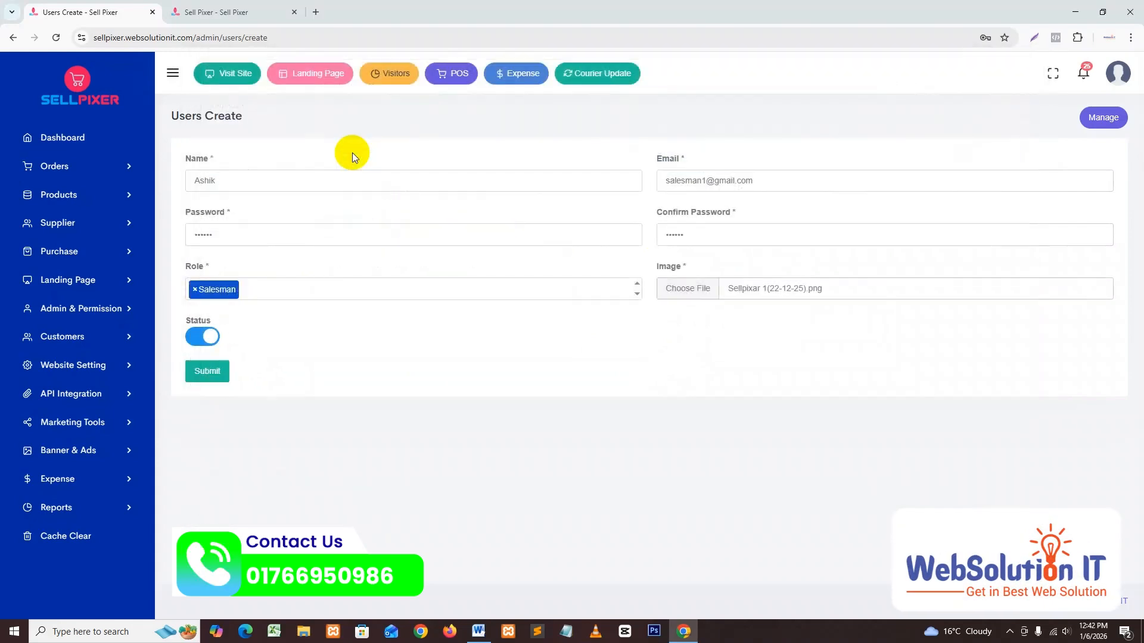
Step: Save the new salesman user, decline Chrome's password prompts, and open the account menu
click(208, 372)
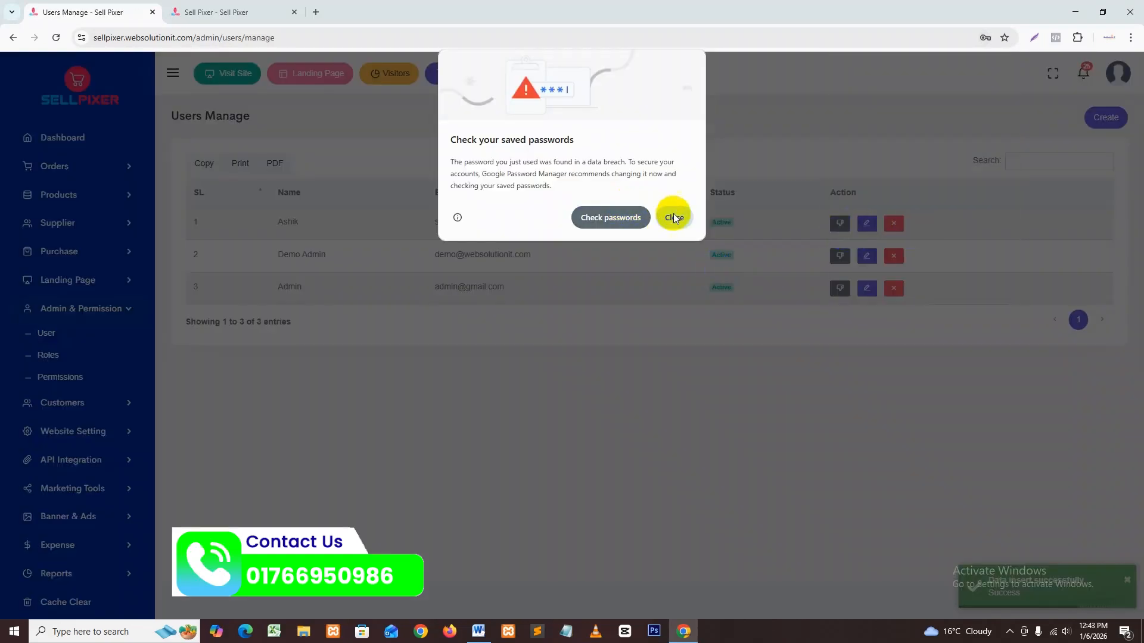
click(674, 218)
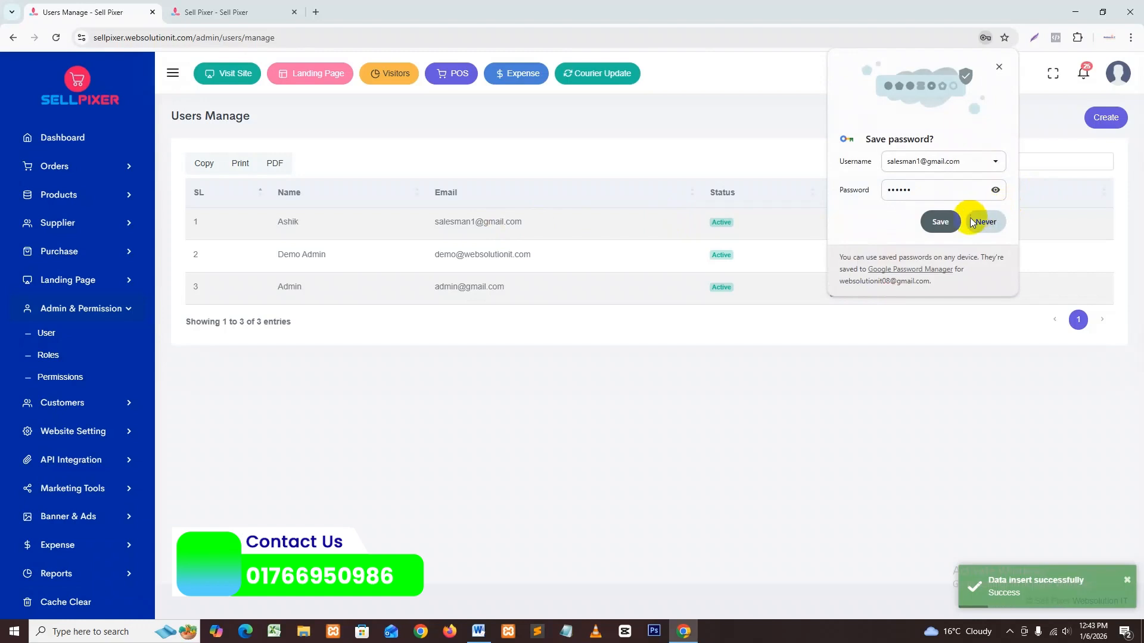
click(960, 159)
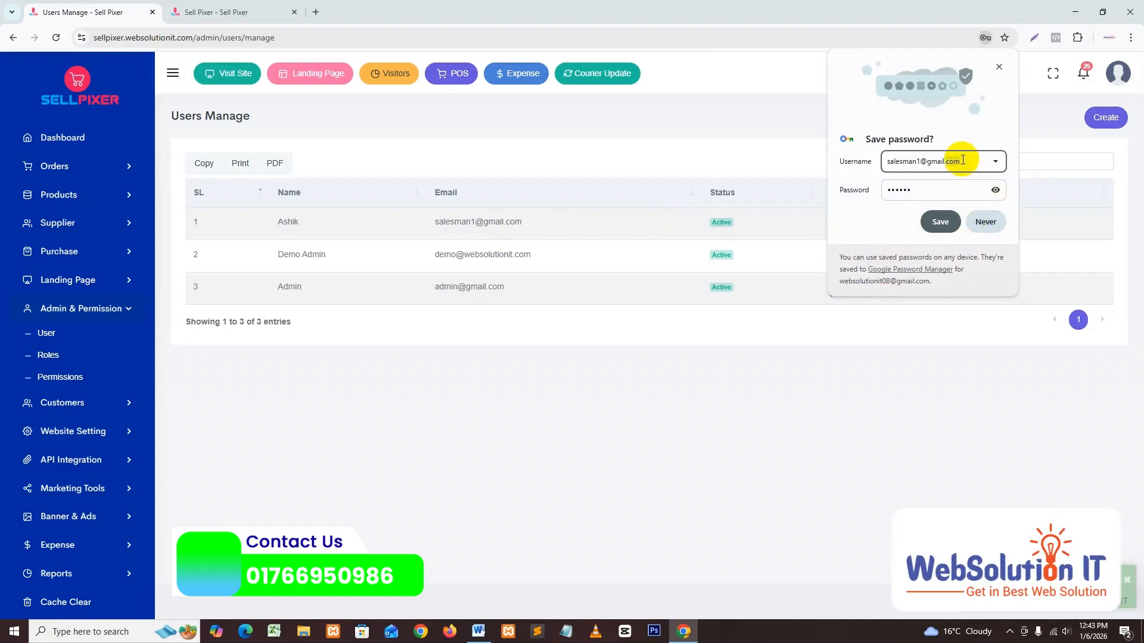
click(986, 222)
click(1118, 71)
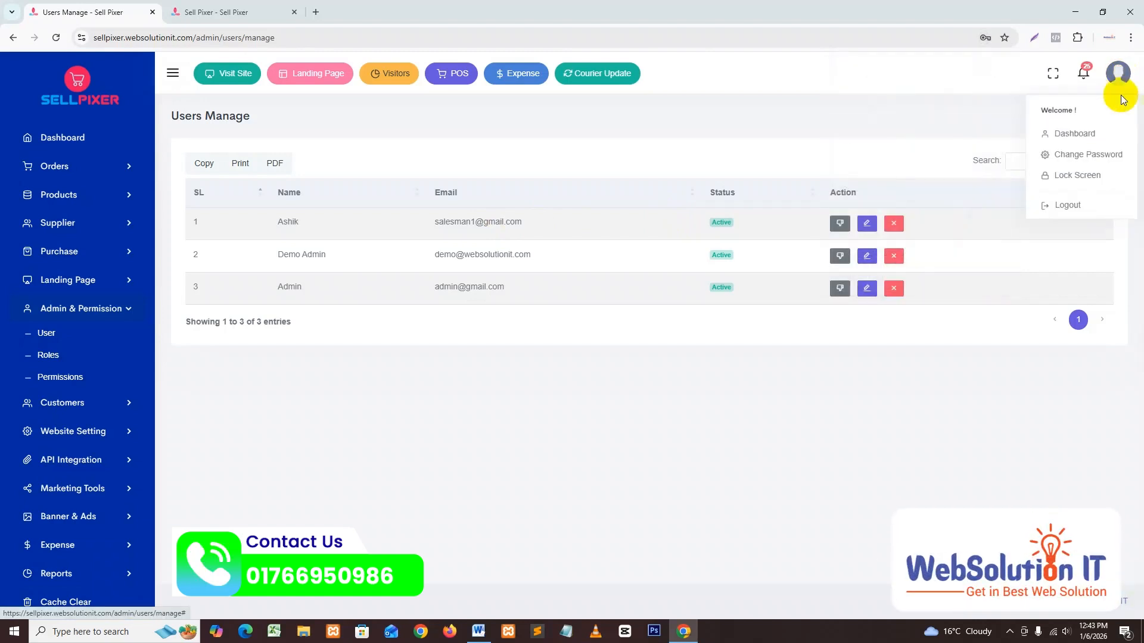
Step: Log out and sign in with the salesman's e-mail and password, dismissing Chrome's breach warning
click(1066, 205)
click(560, 231)
key(ctrl+a)
key(ctrl+v)
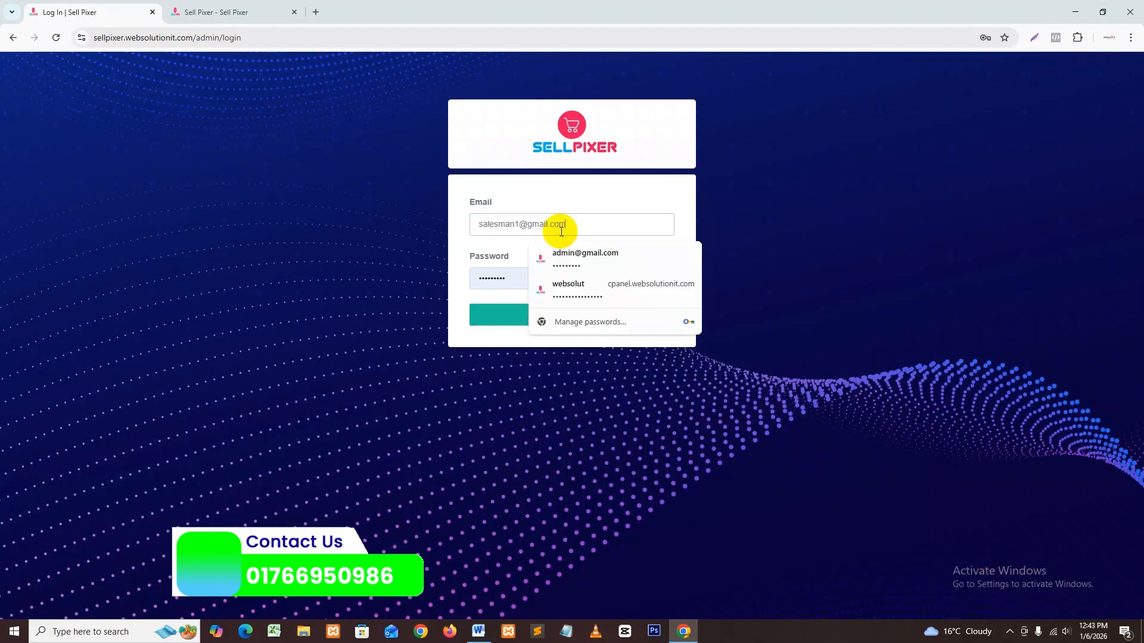
key(ctrl+a)
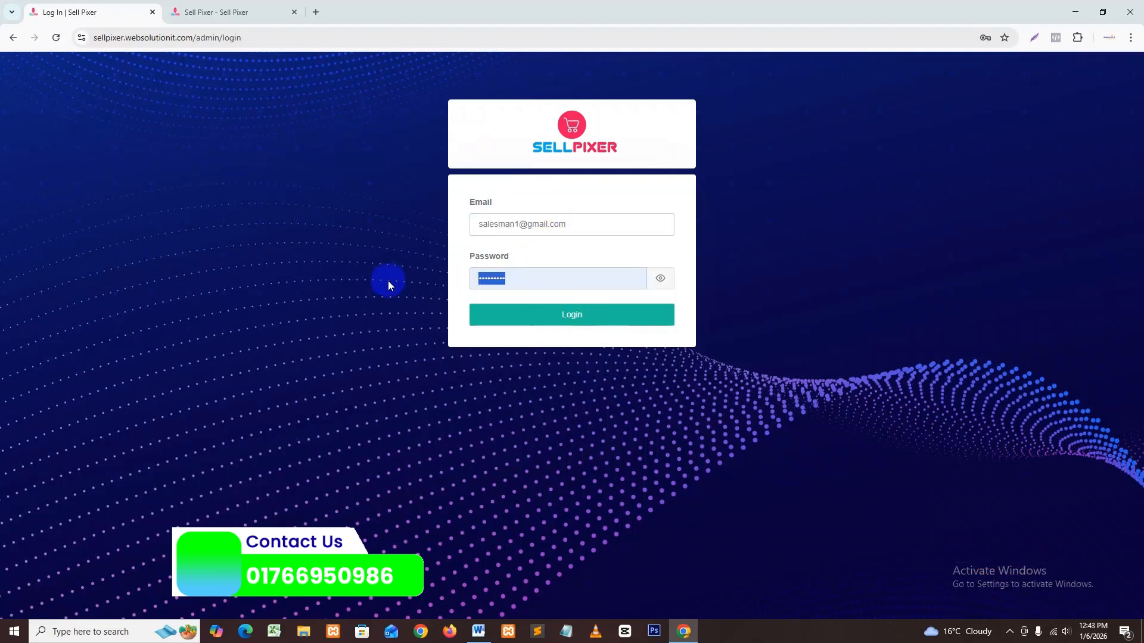
key(ctrl+v)
text(6)
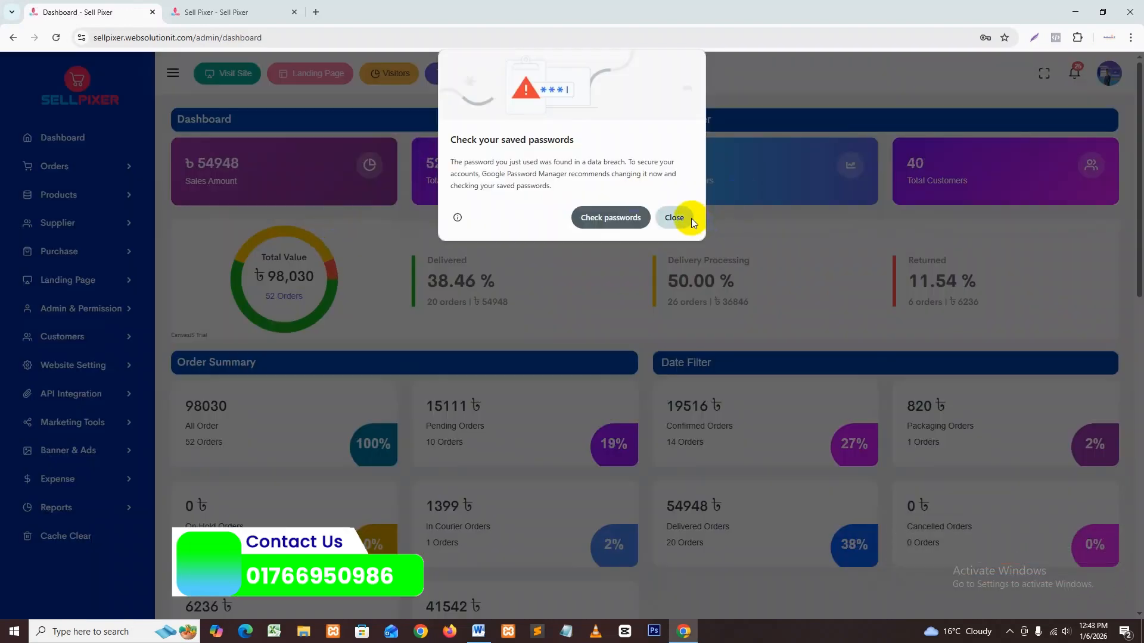
click(685, 217)
click(76, 172)
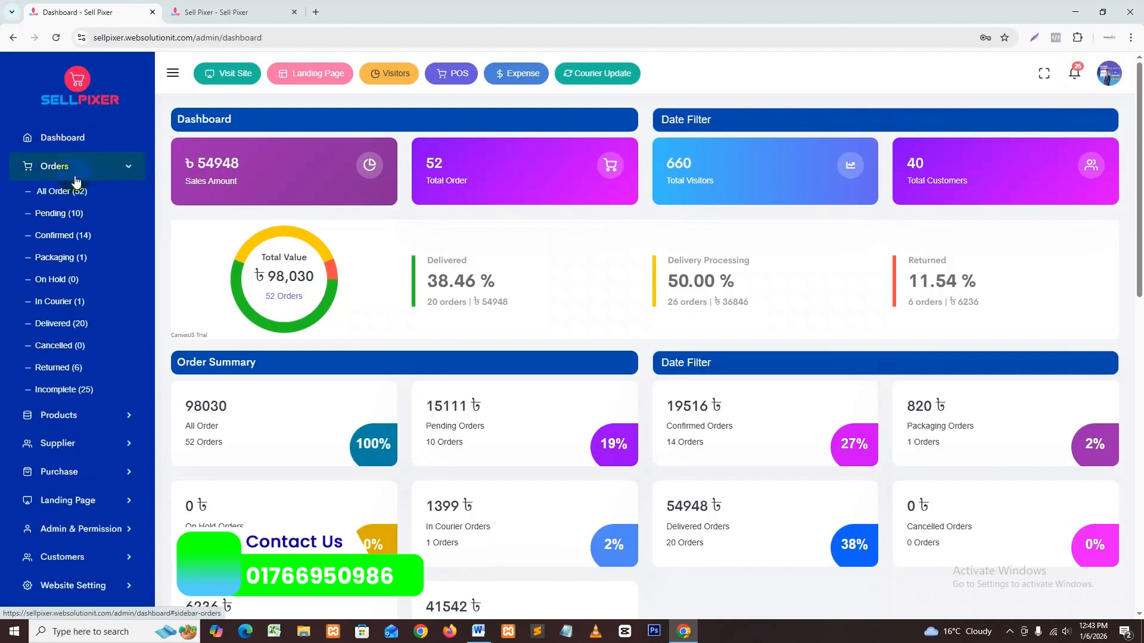
Step: Confirm Product Manage returns 403 for the salesman, then open All Order showing 52 orders
click(81, 170)
click(70, 196)
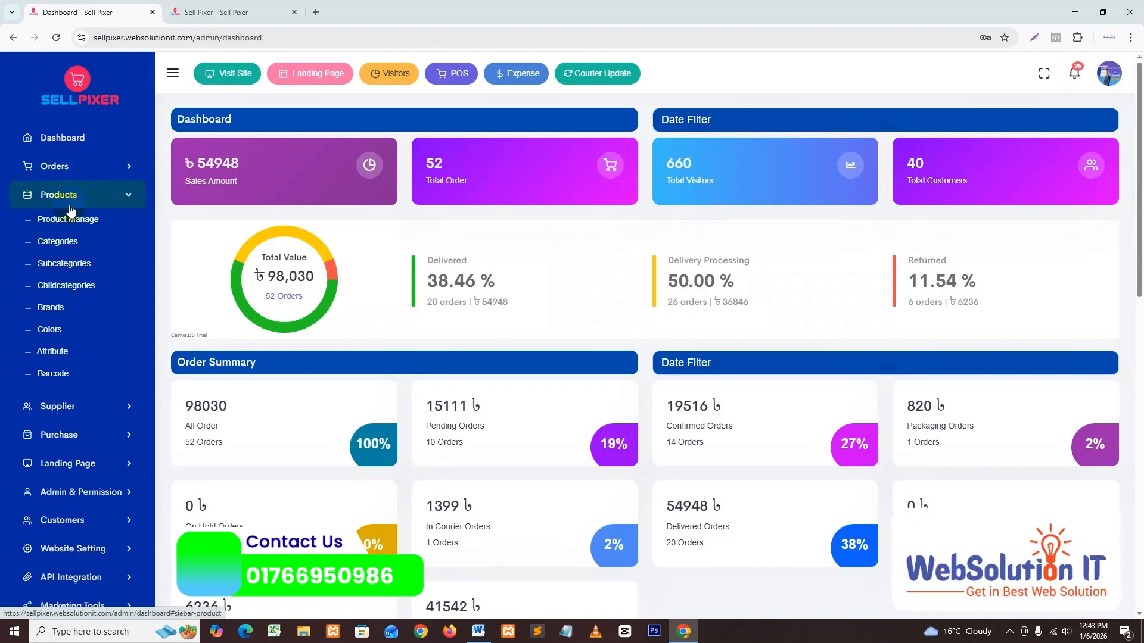
click(65, 215)
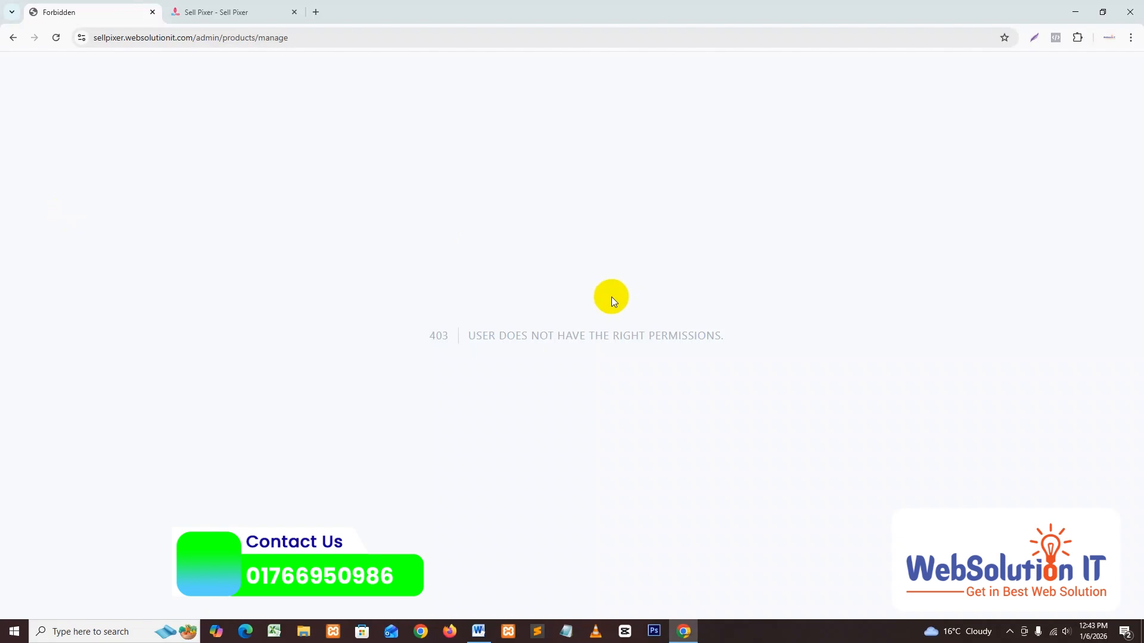
drag(427, 337, 746, 332)
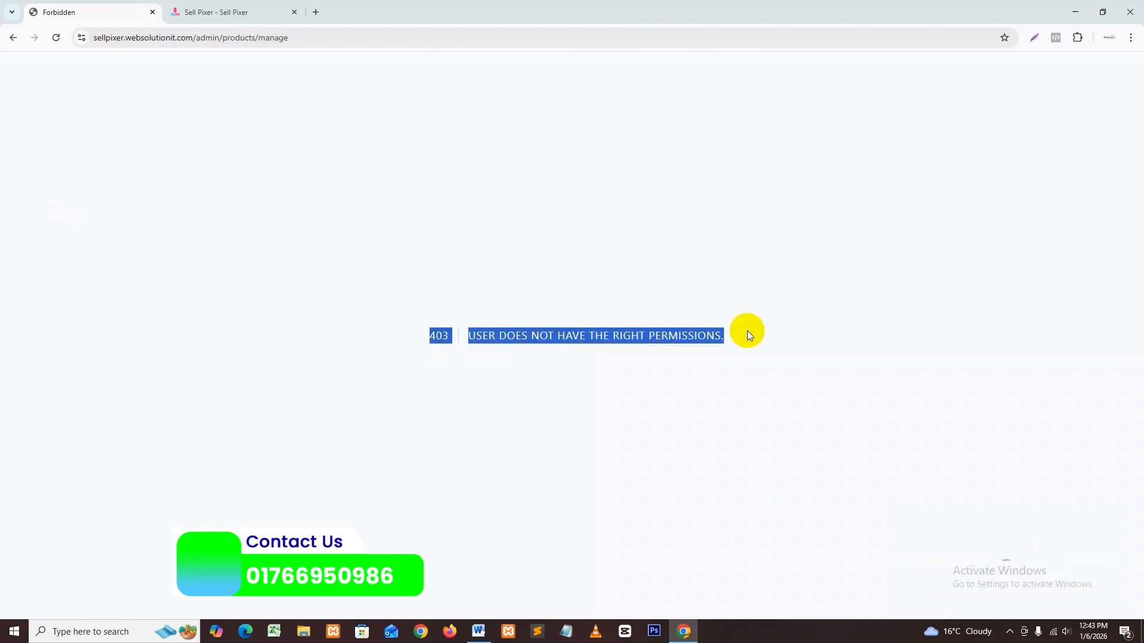
click(563, 258)
click(14, 38)
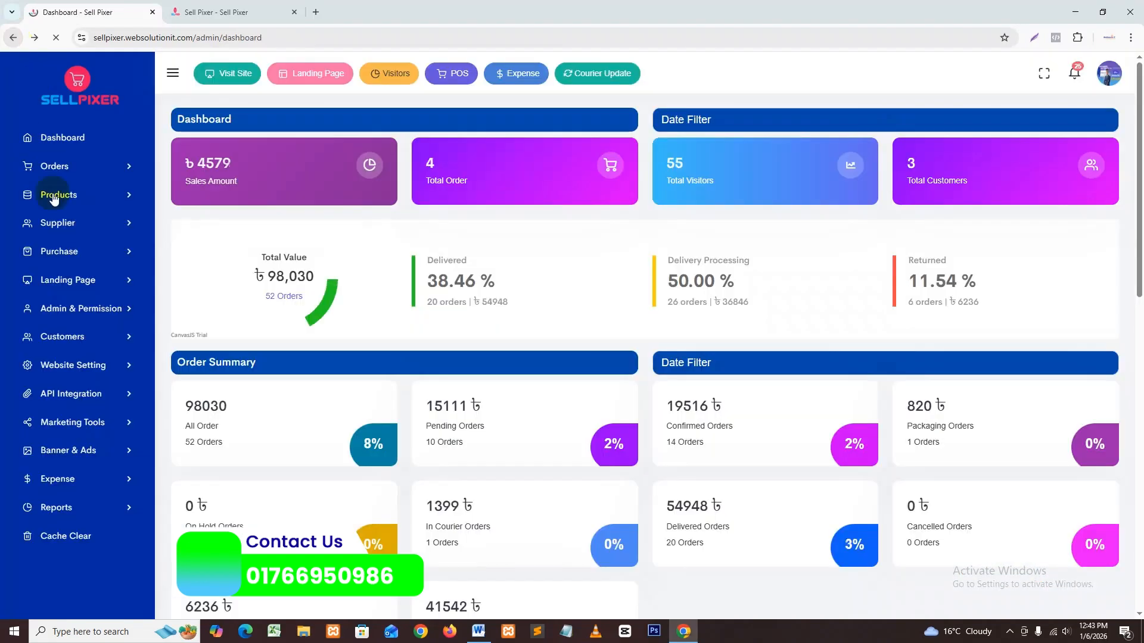
click(62, 167)
click(64, 192)
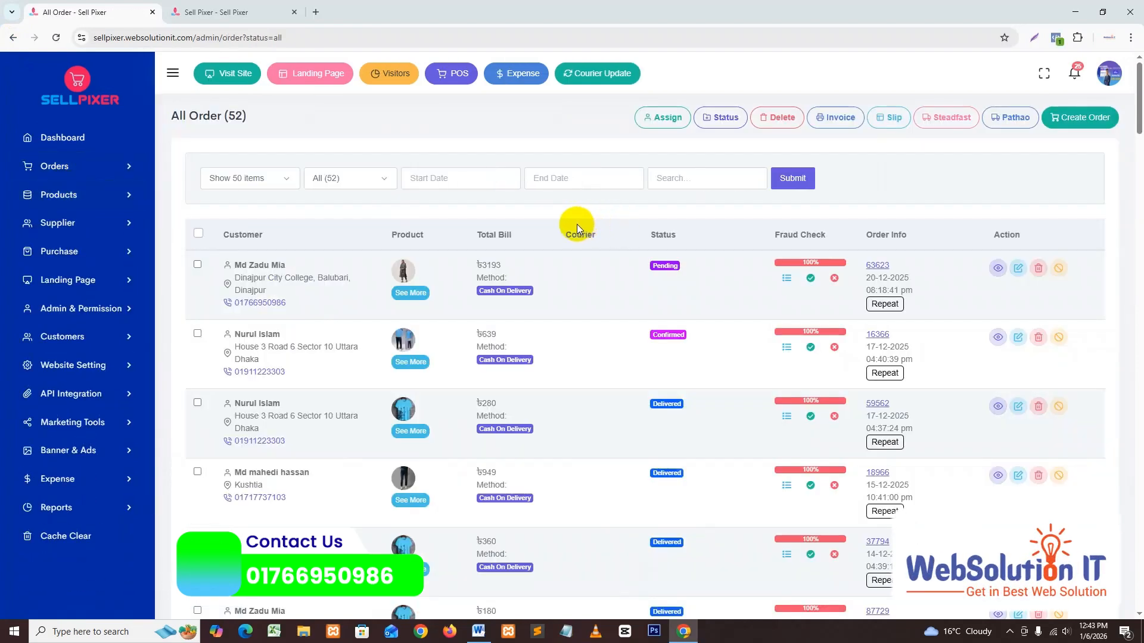
Step: Confirm Landing Page Create and Admin & Permission Roles both return 403, going back after each
click(91, 230)
click(90, 231)
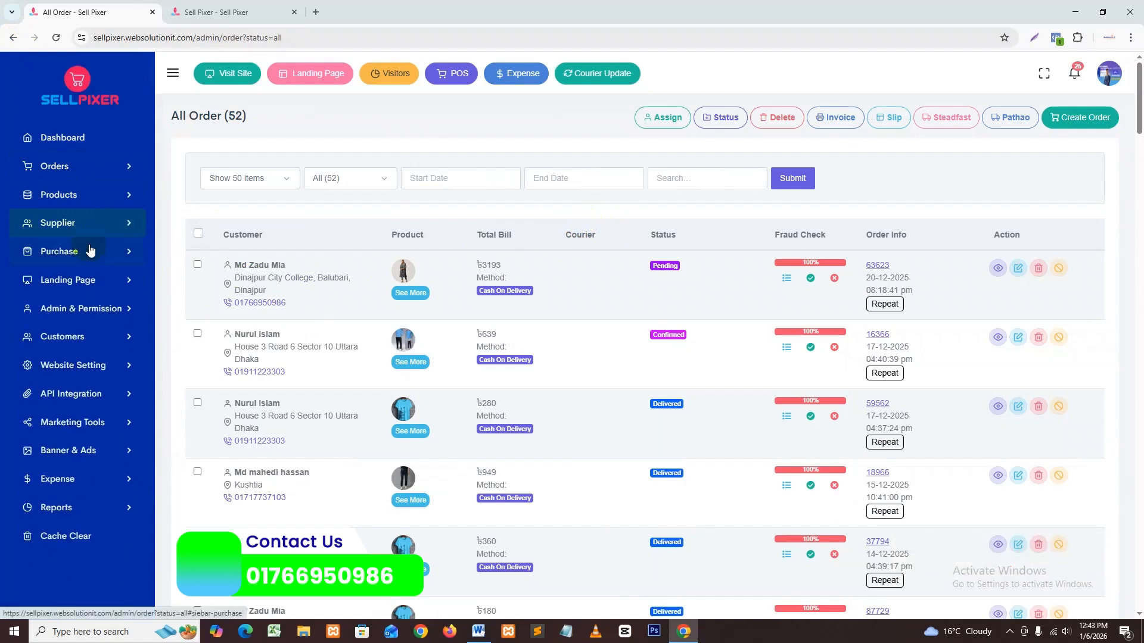
click(89, 281)
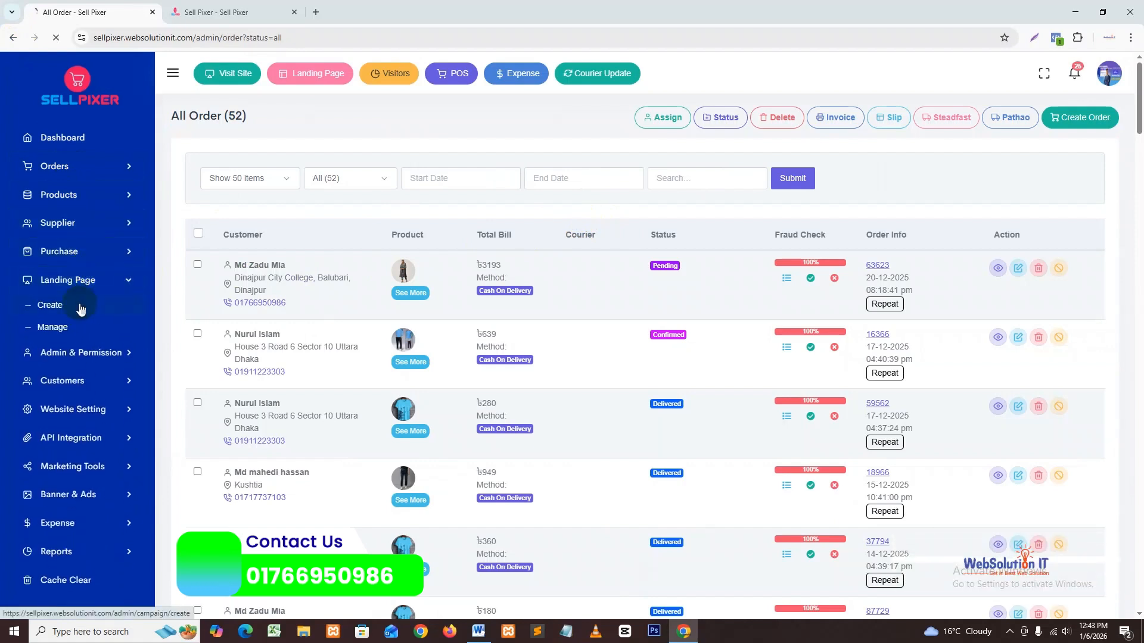
click(80, 304)
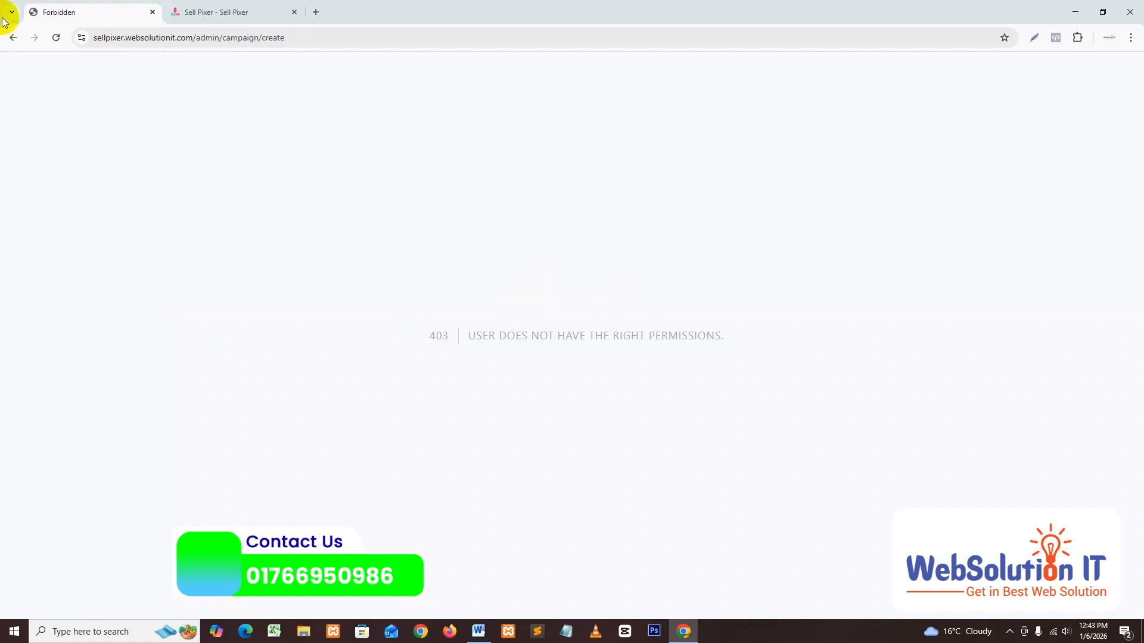
click(12, 38)
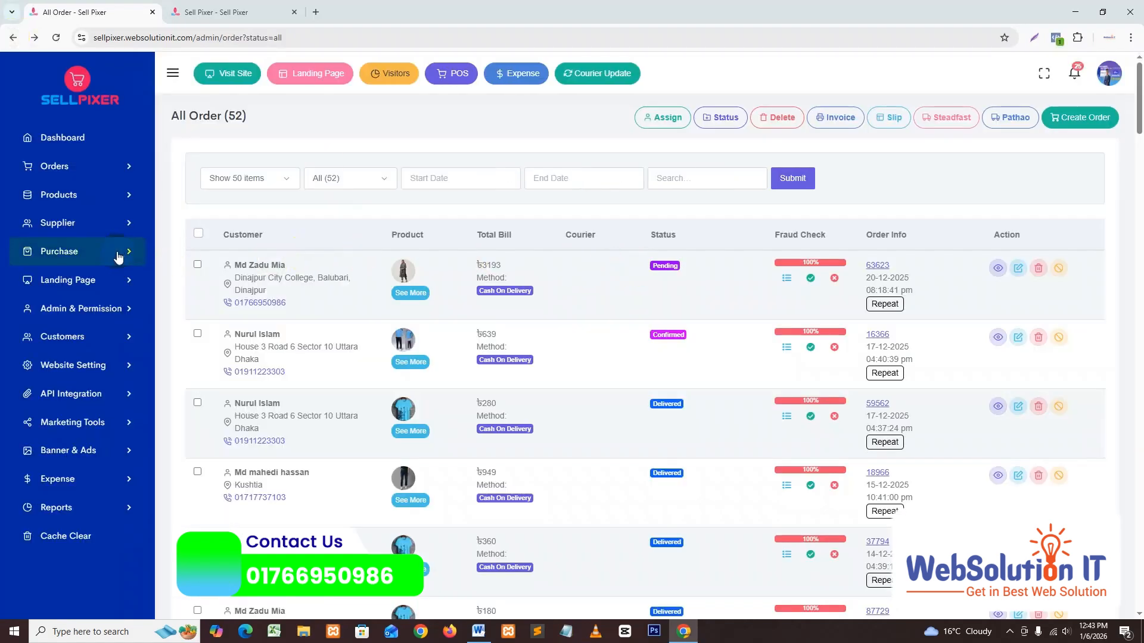
click(111, 309)
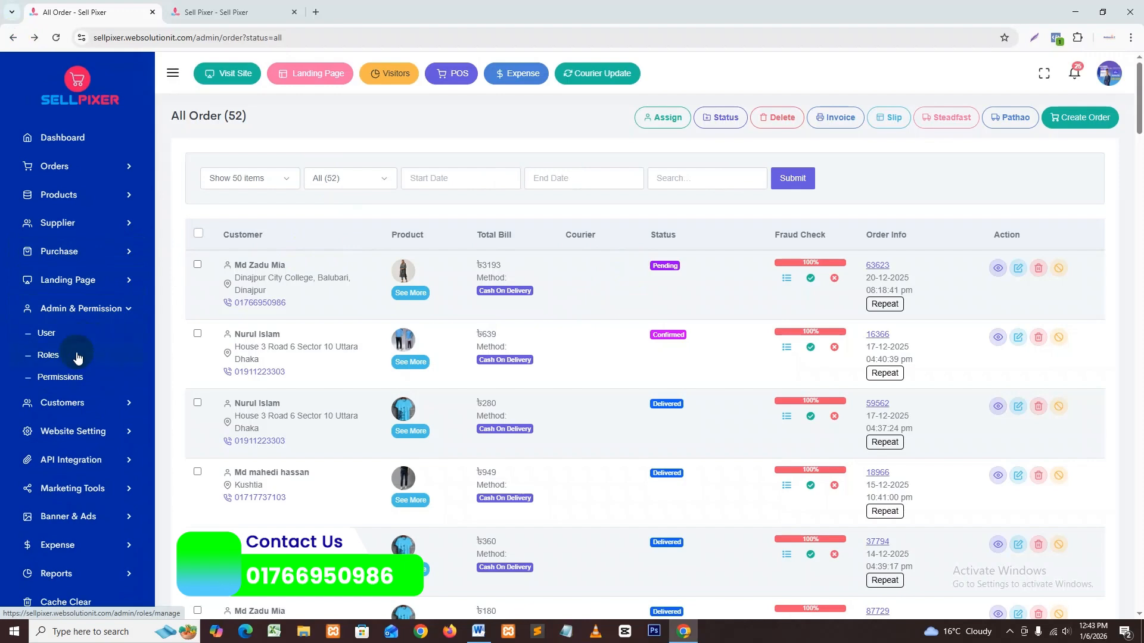
click(76, 357)
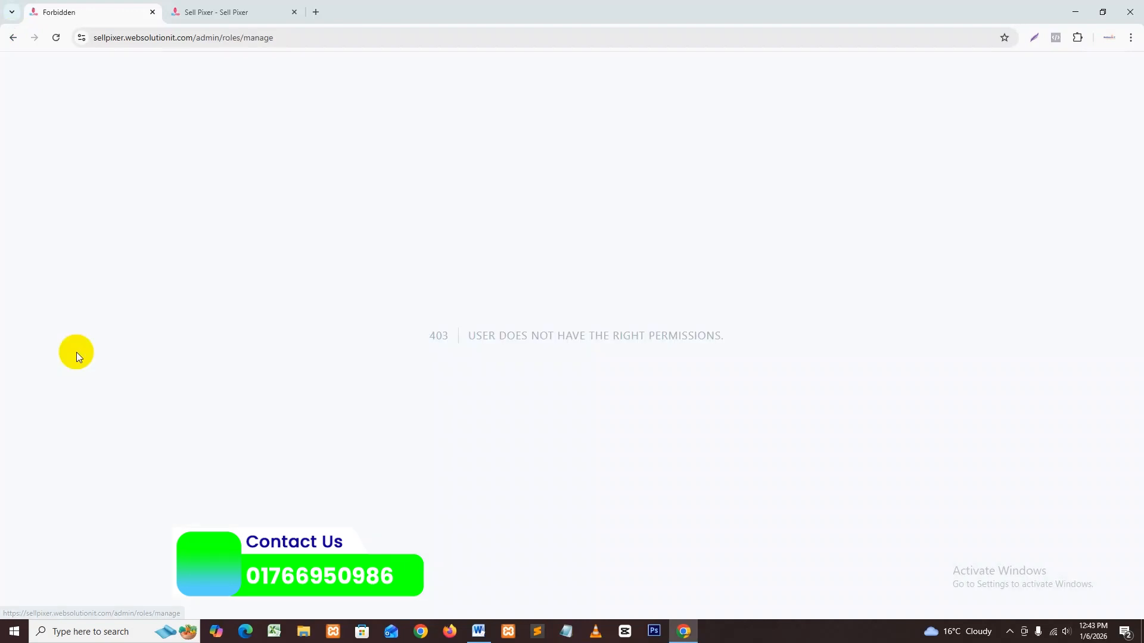
click(12, 37)
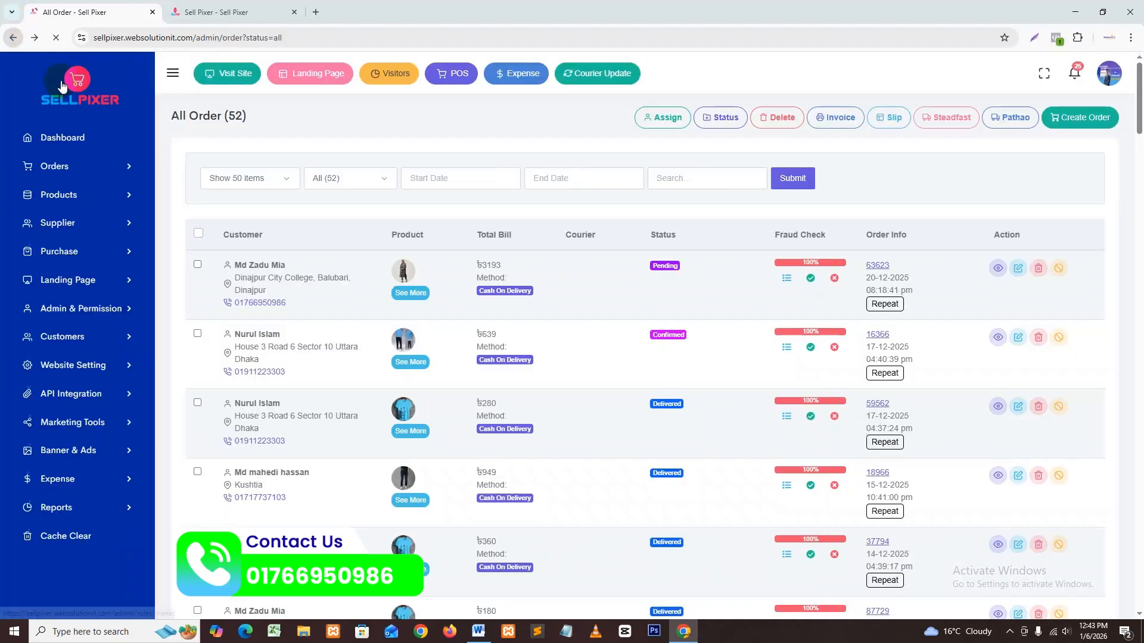
click(107, 311)
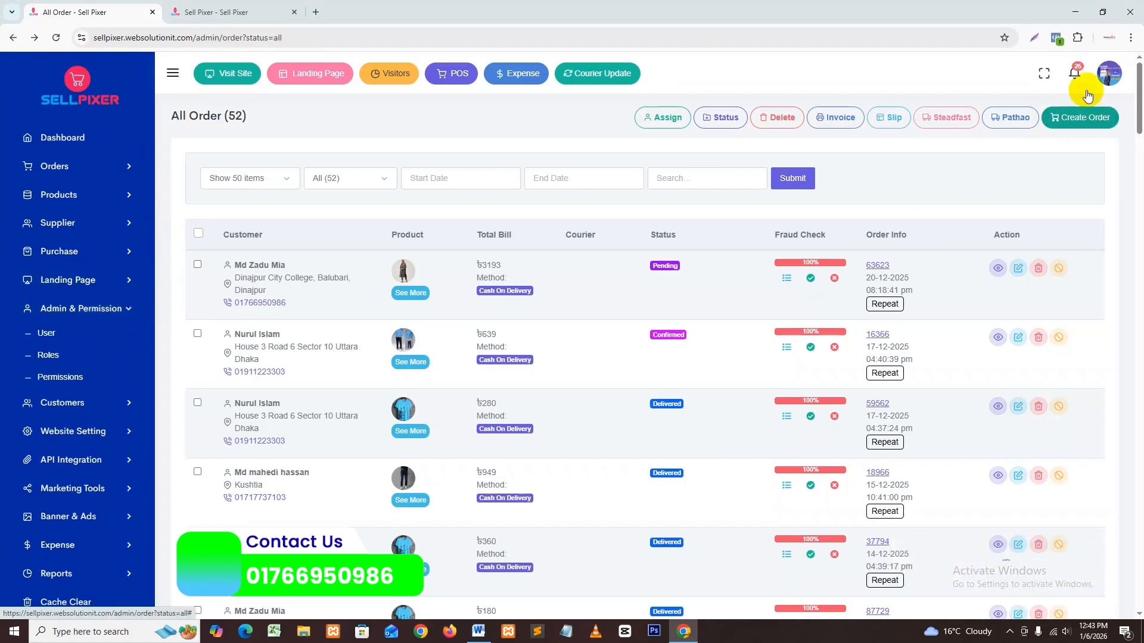
Step: Log out of the salesman account, log in as admin, and expand Admin & Permission for the users list
click(1109, 73)
click(1079, 206)
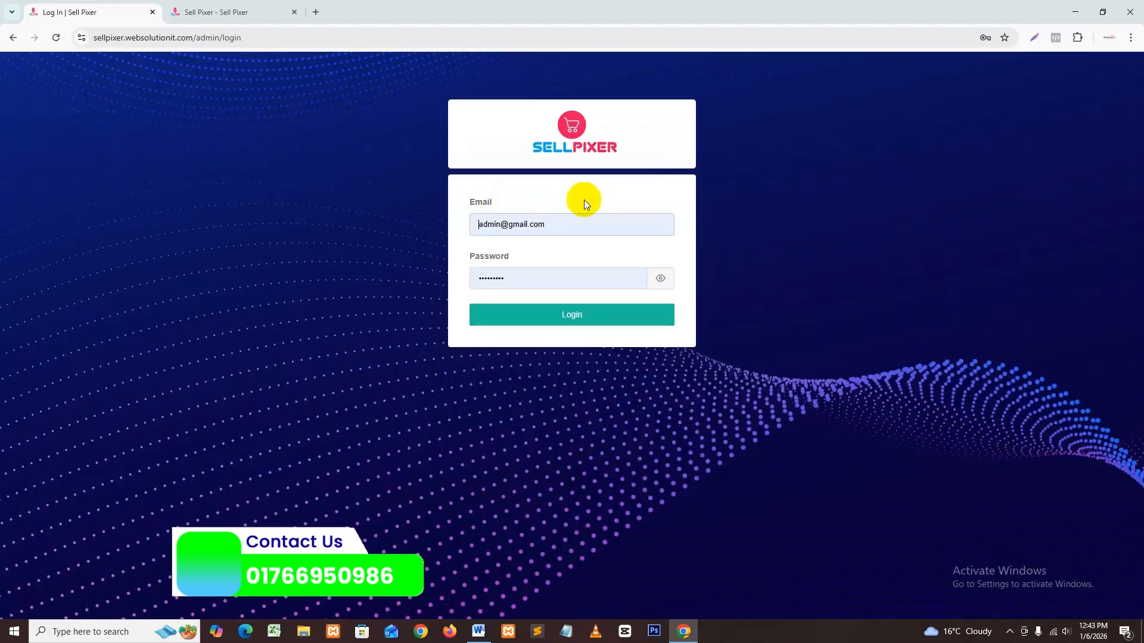
click(584, 316)
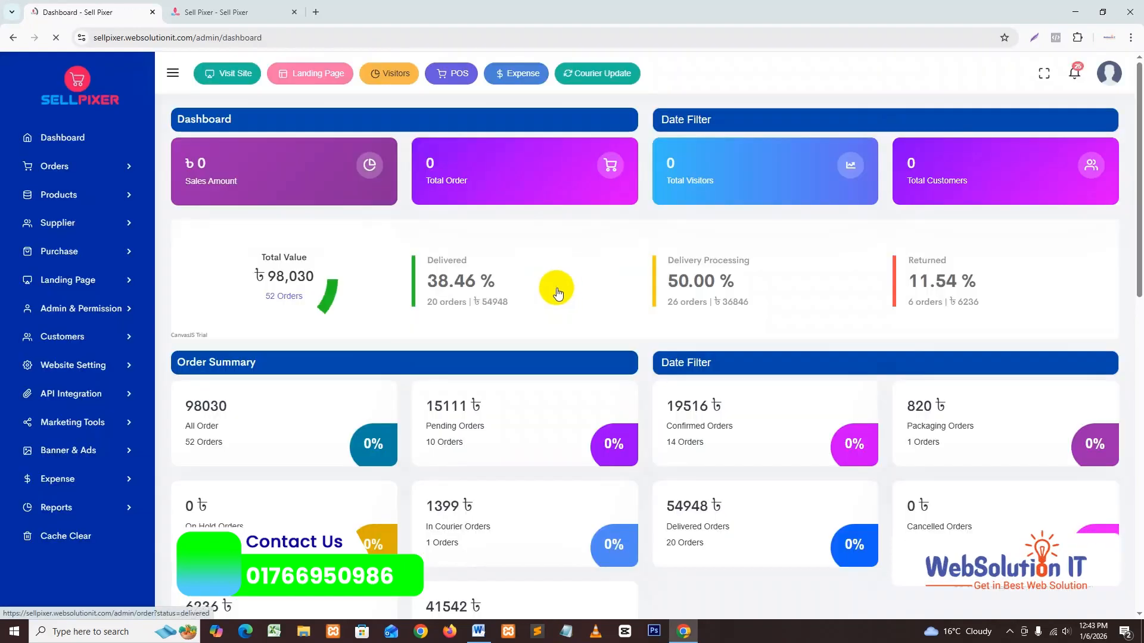
click(88, 309)
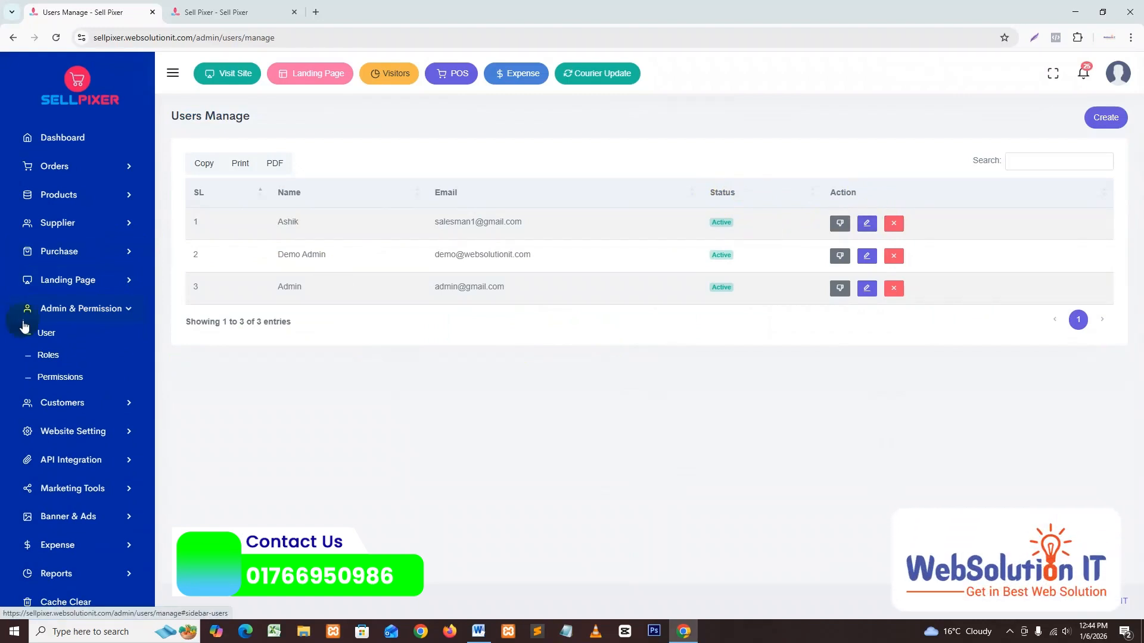
click(866, 222)
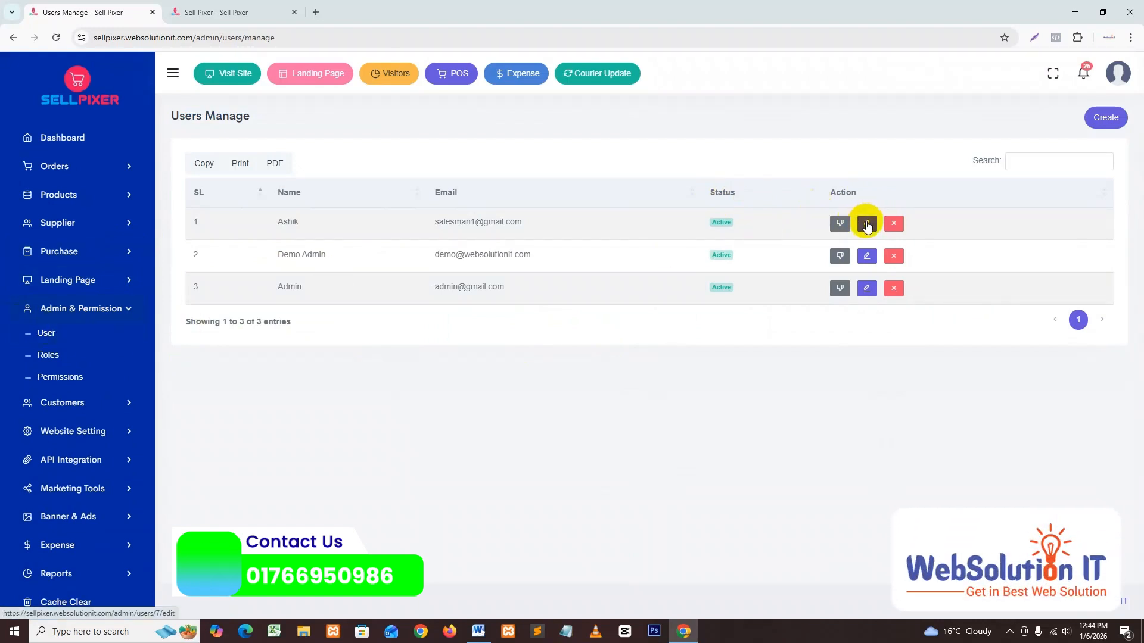
click(13, 37)
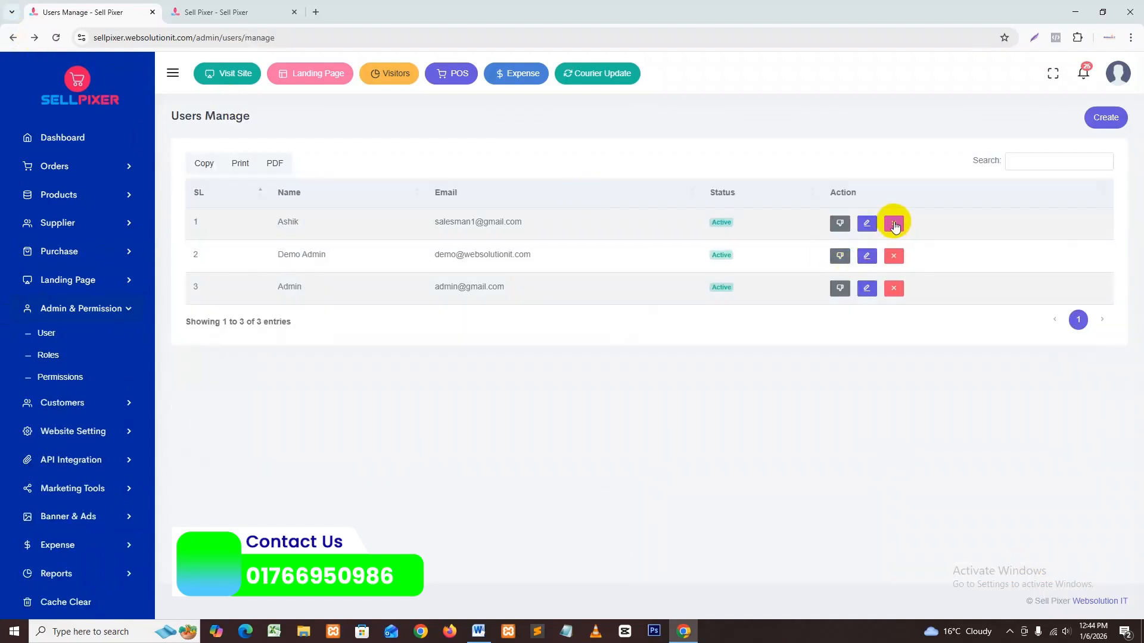